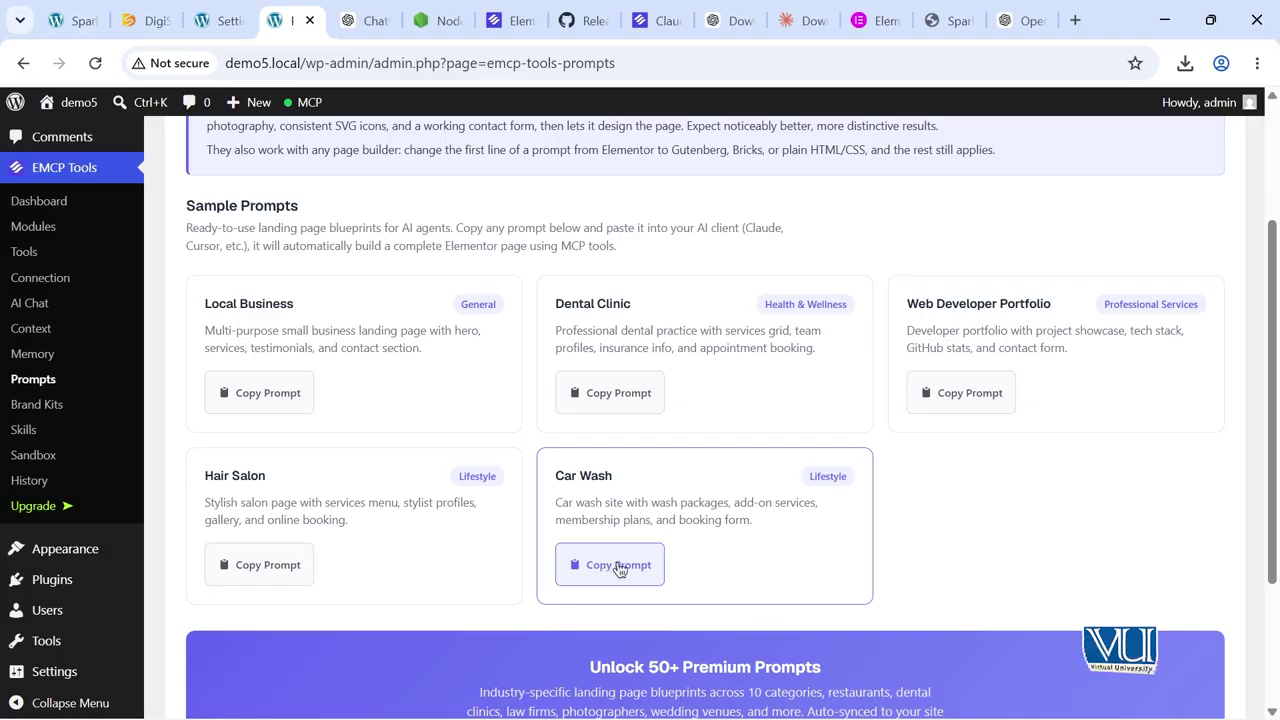
Step: Copy the Car Wash sample prompt and switch to the ChatGPT app
left_click(606, 567)
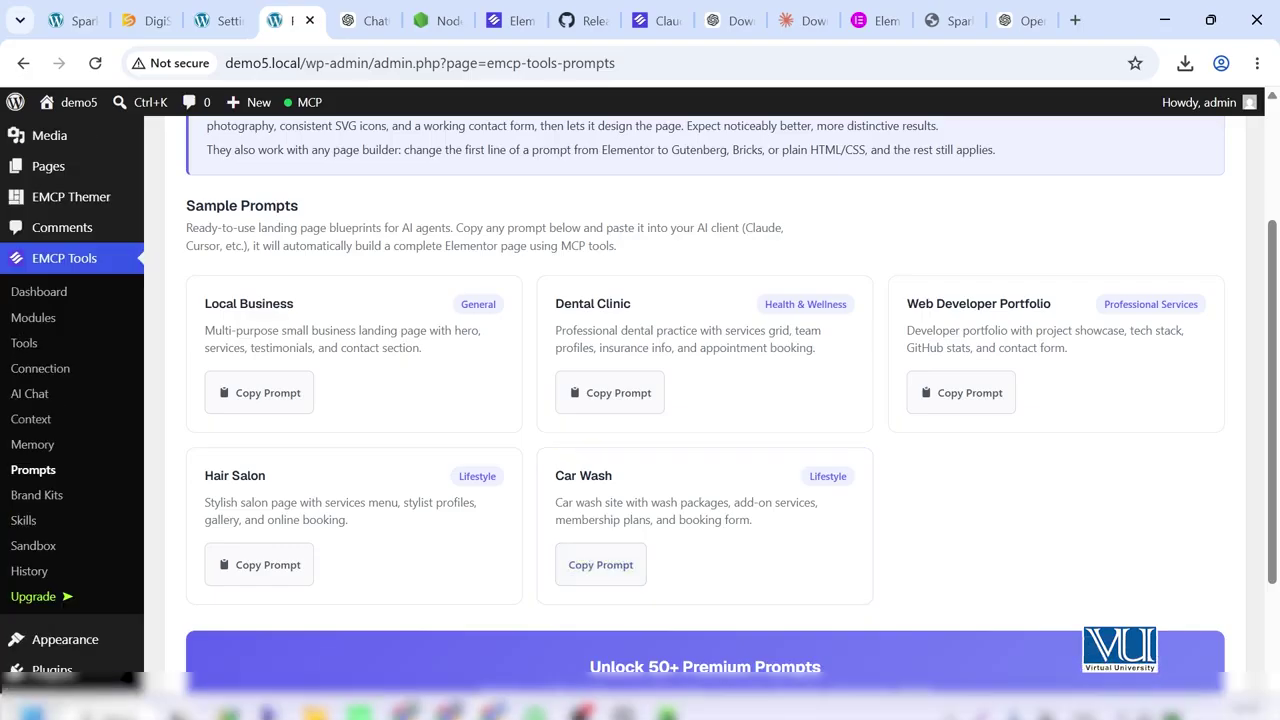
left_click(626, 708)
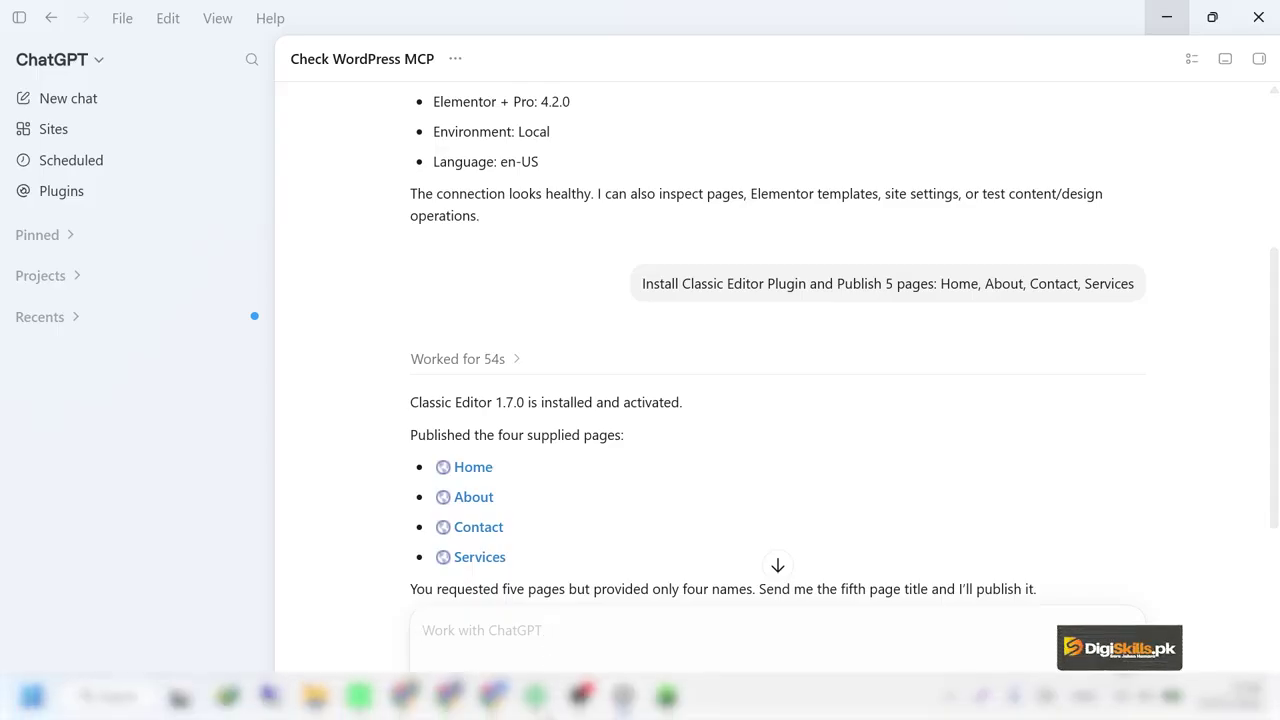
Step: Return to the browser and review Elementor's Atomic Editor settings on the demo5 site
left_click(1167, 17)
left_click(250, 22)
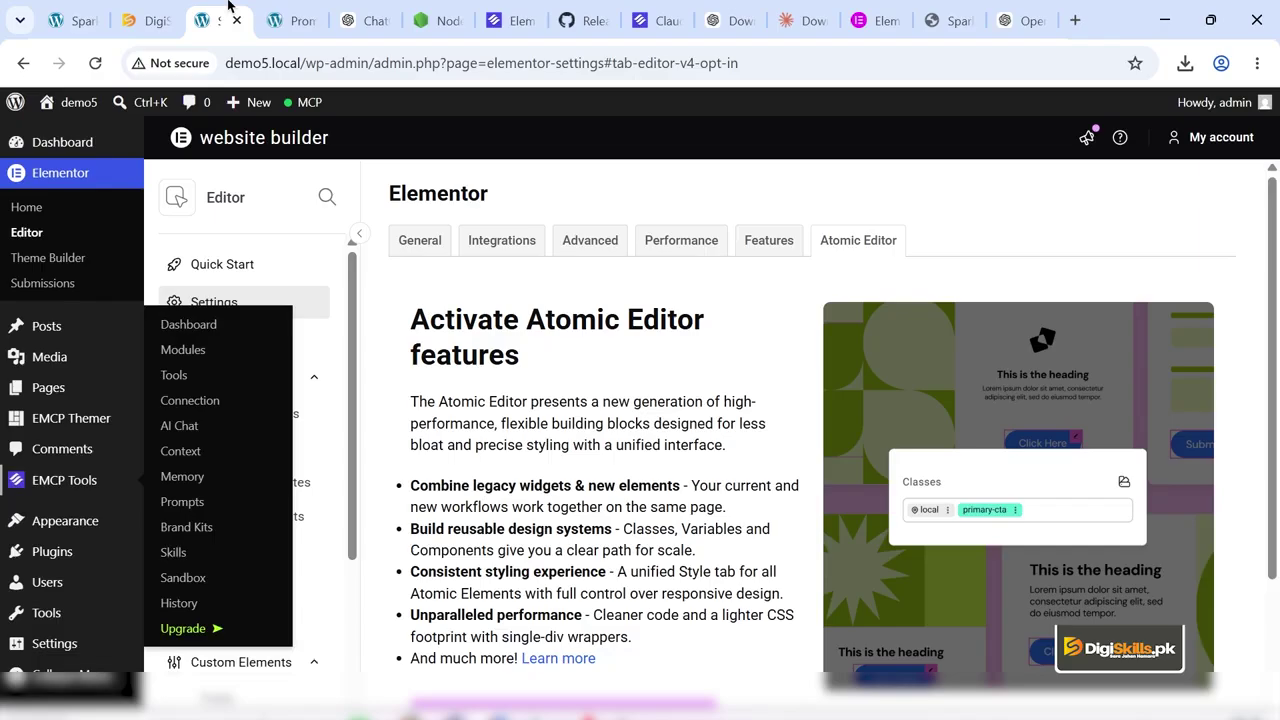
scroll(487, 357, "down", 3)
scroll(487, 357, "up", 3)
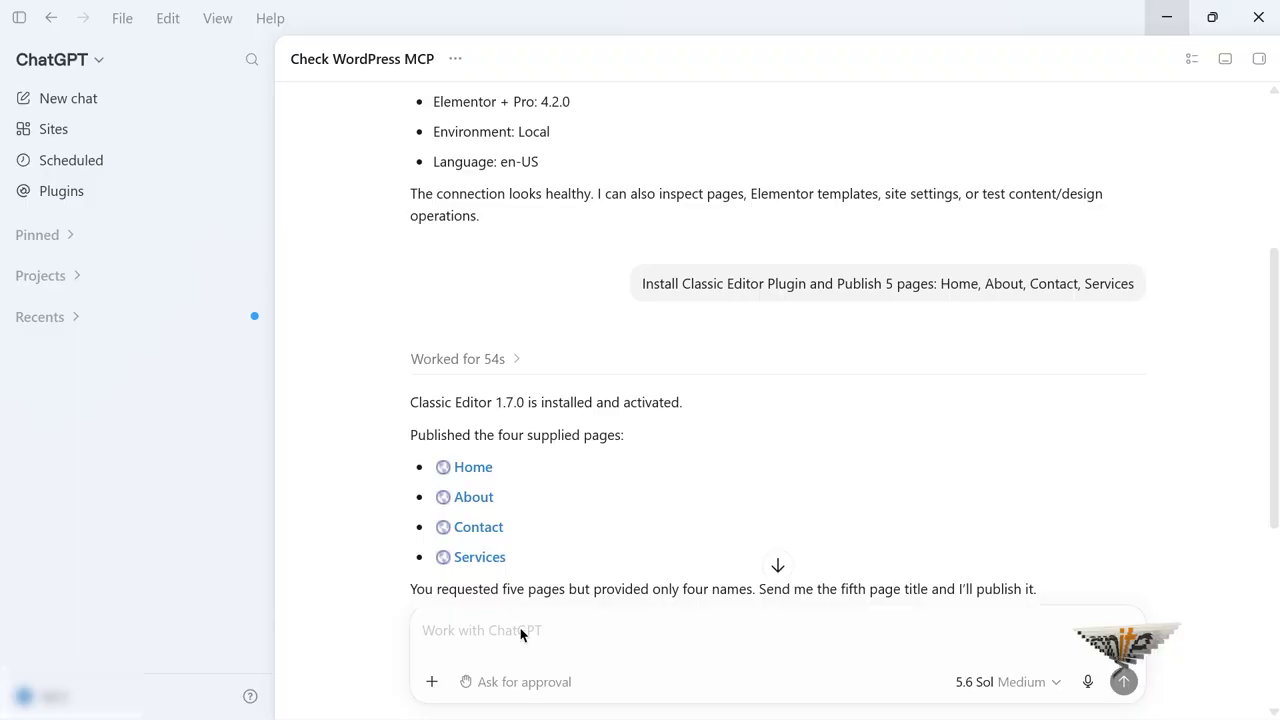
Step: Send the copied Car Wash prompt in ChatGPT's Check WordPress MCP chat at High effort and always allow the emcp-tools-sideload-image tool
right_click(520, 634)
left_click(555, 584)
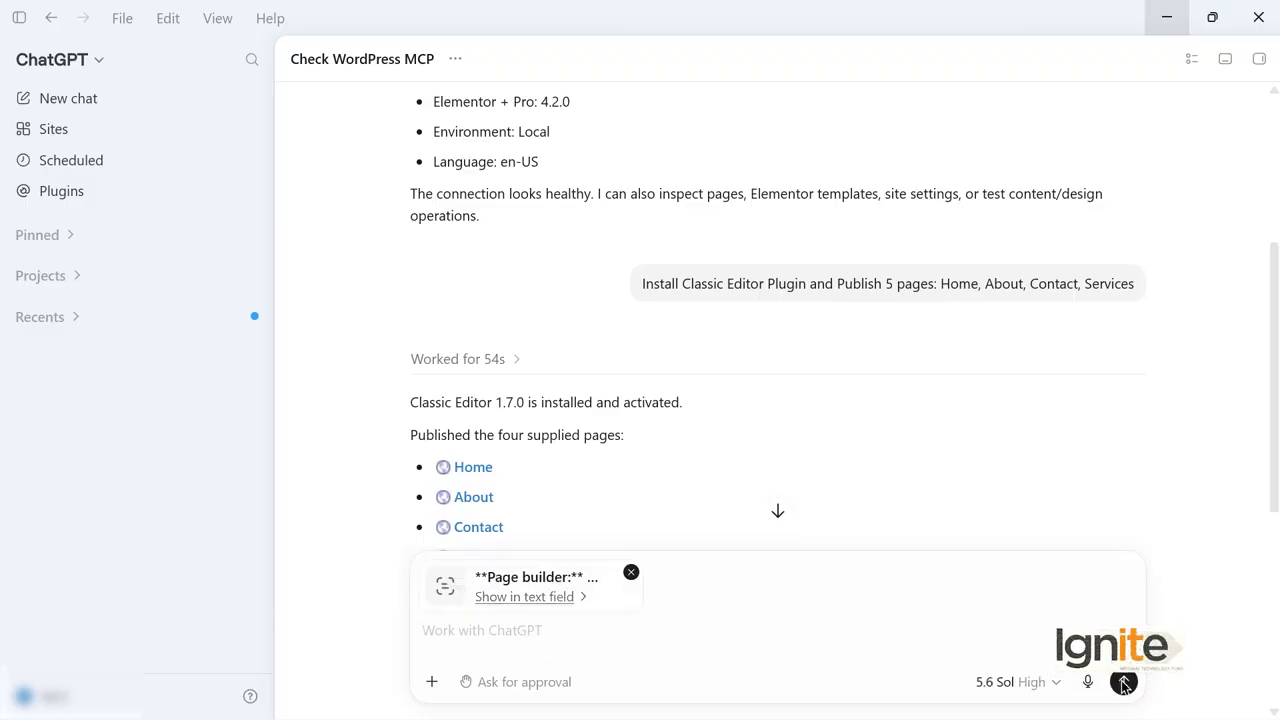
left_click(1123, 683)
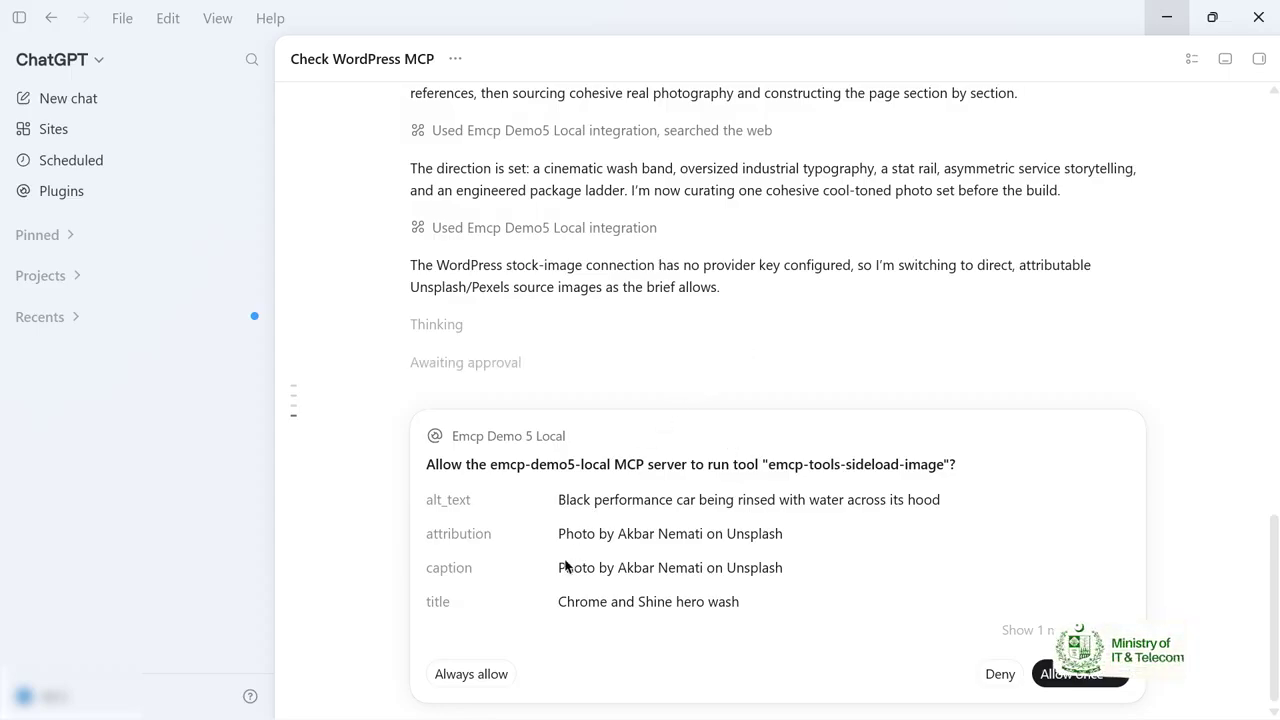
left_click(472, 674)
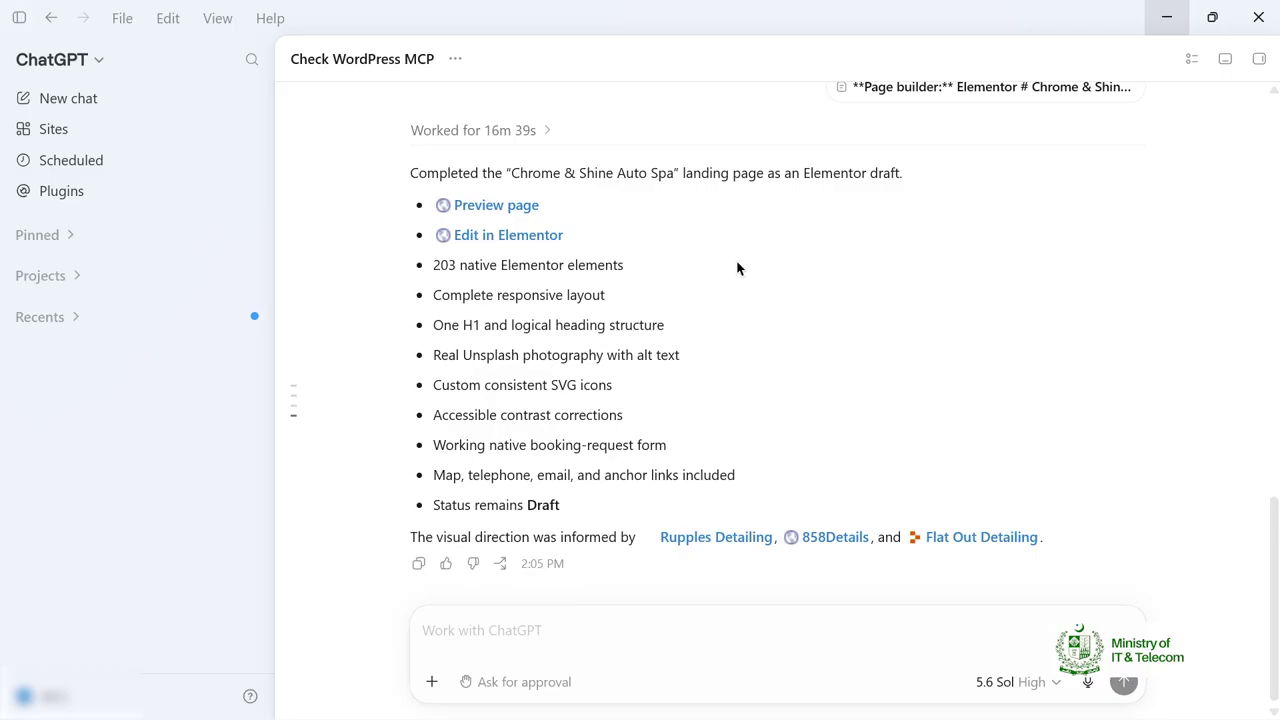
Step: Open the generated landing page's preview and examine its sections from the hero through pricing, testimonials, booking form and map
left_click(497, 206)
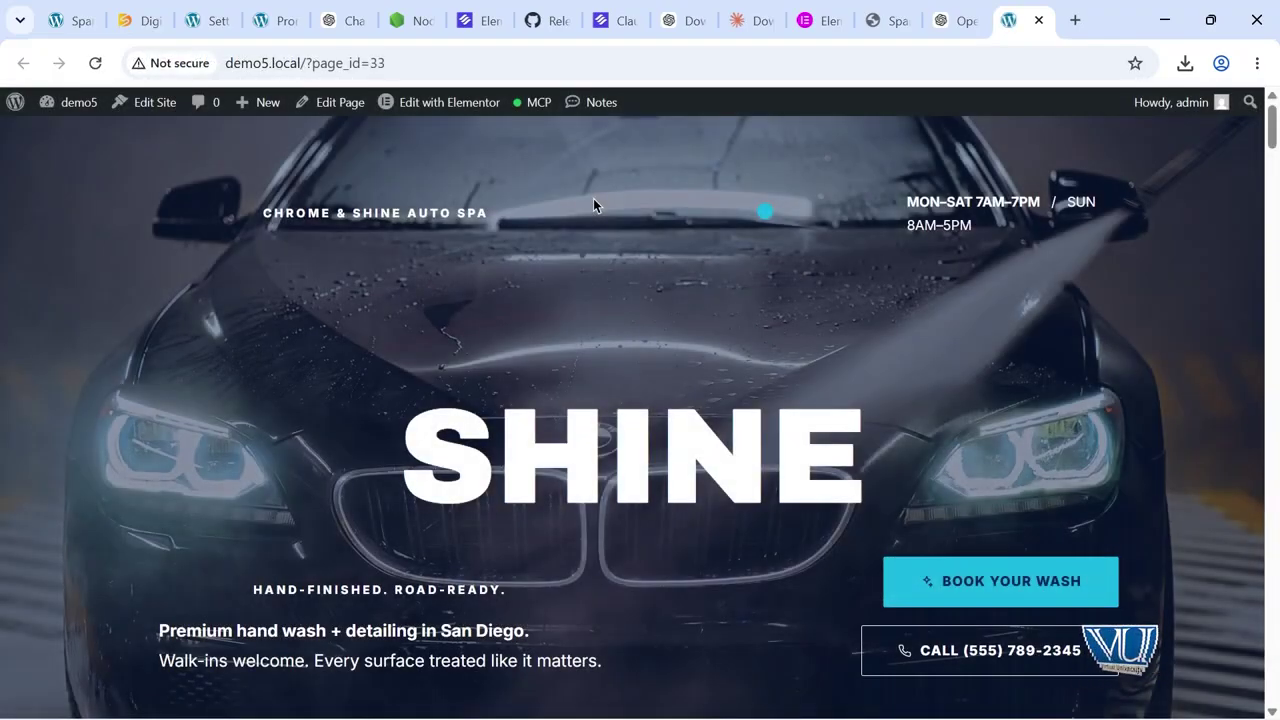
scroll(593, 199, "down", 6)
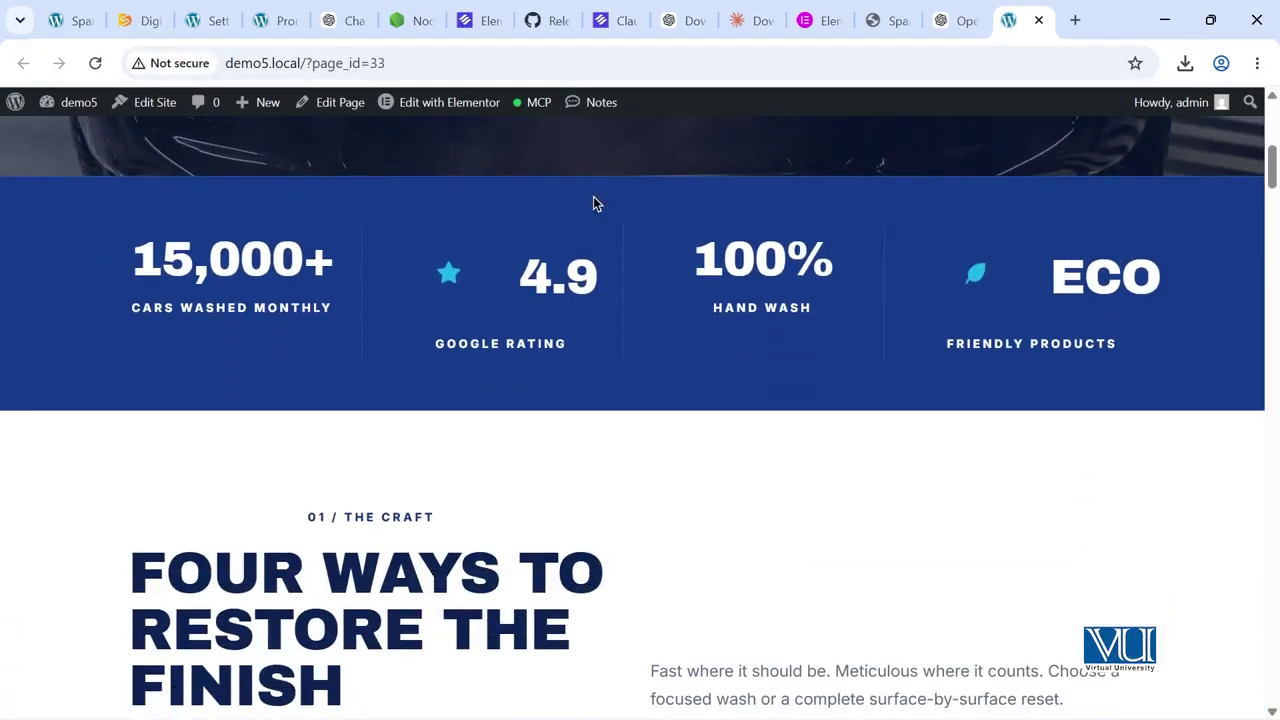
scroll(593, 203, "down", 9)
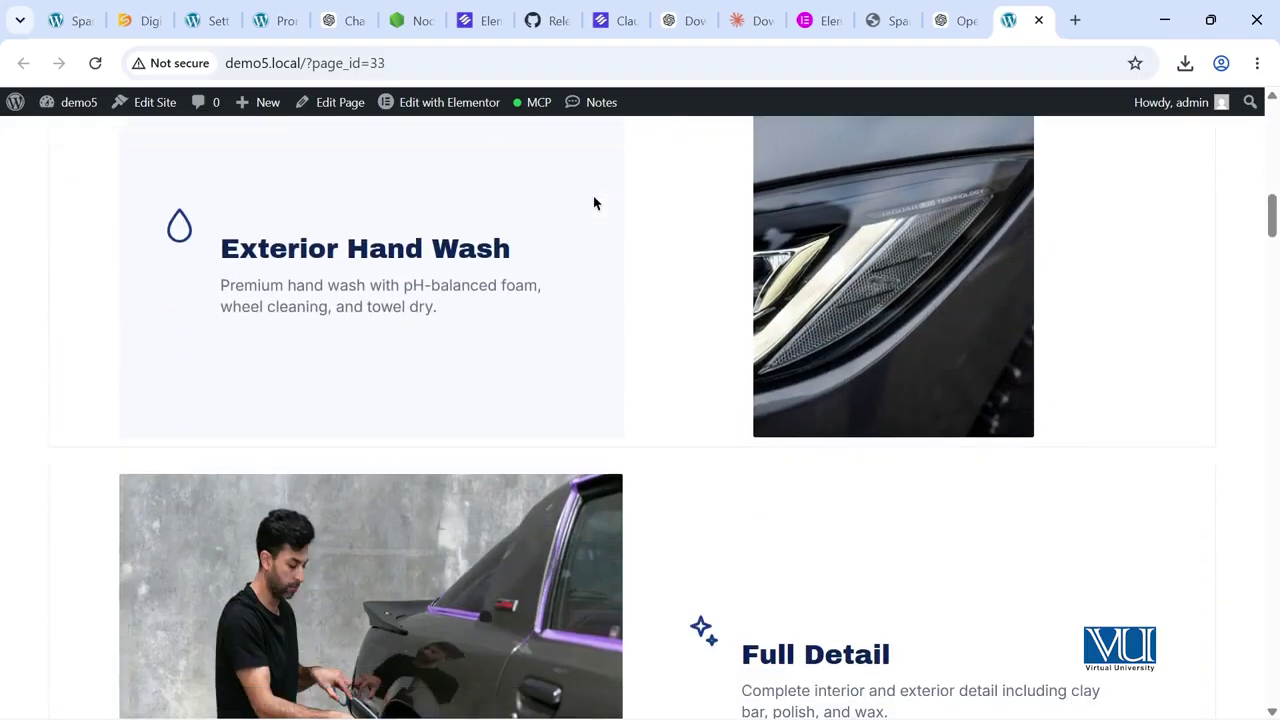
scroll(593, 203, "down", 14)
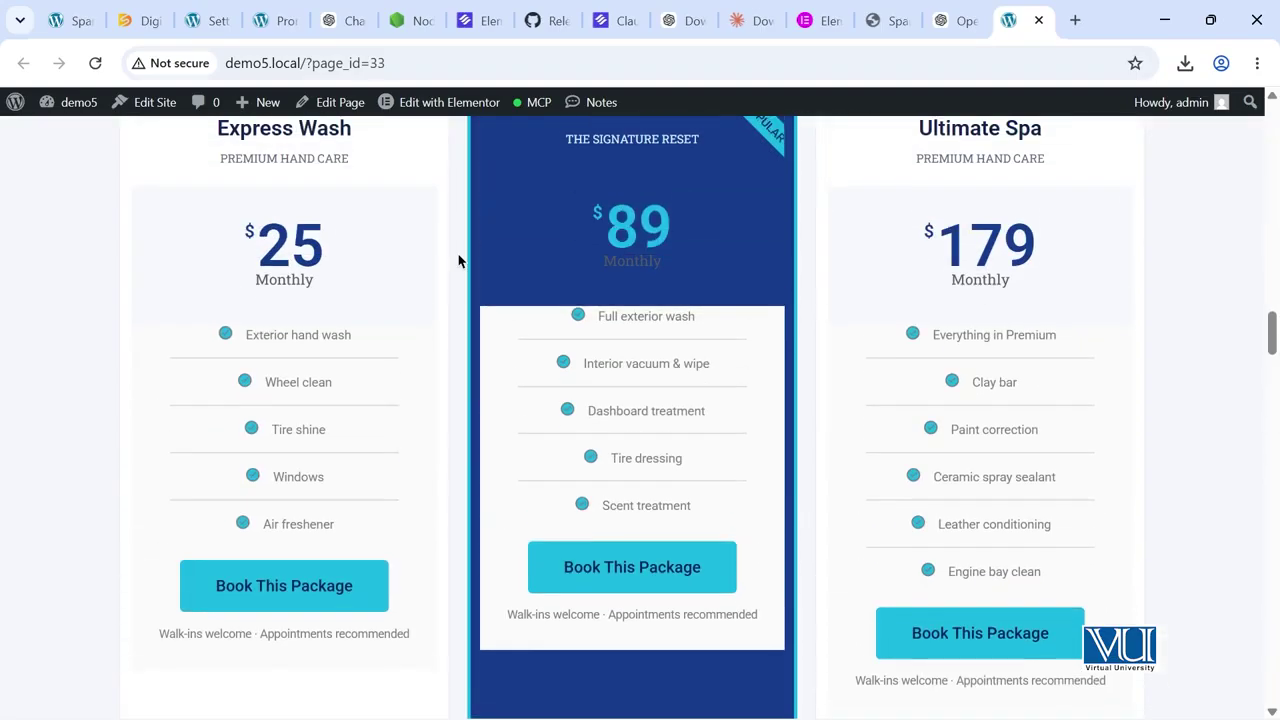
scroll(458, 261, "up", 2)
scroll(458, 261, "down", 14)
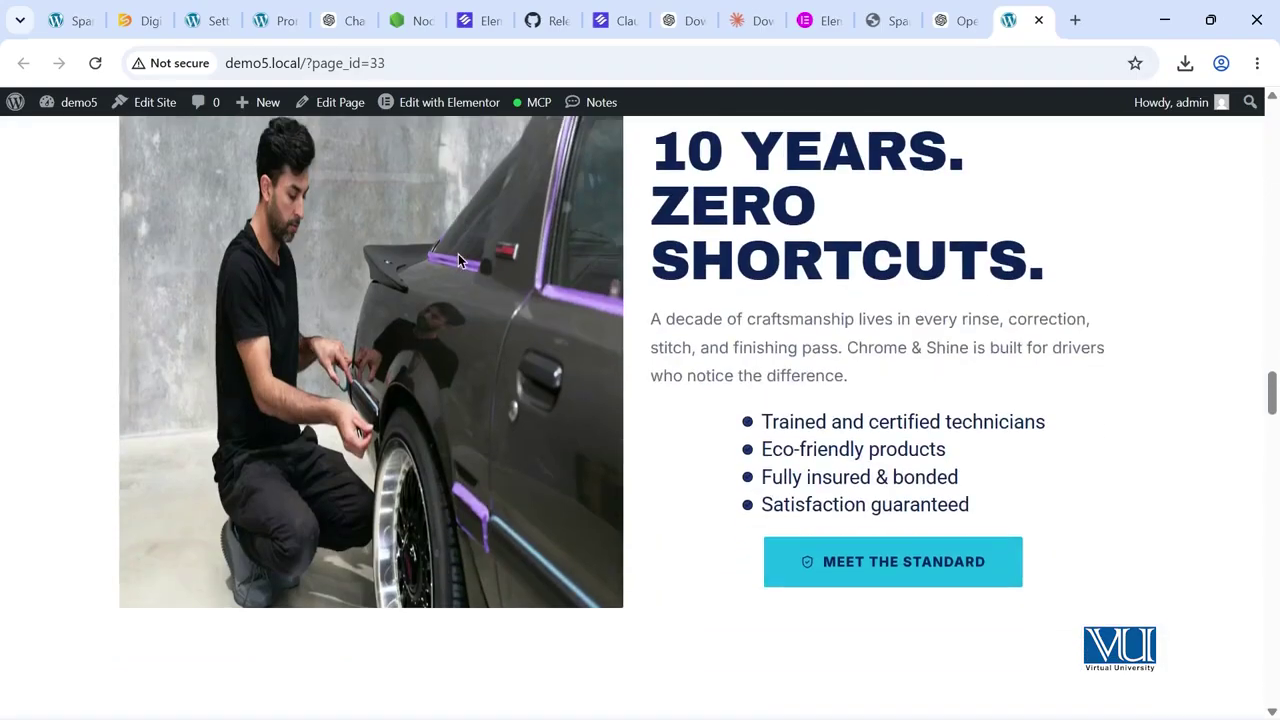
scroll(458, 261, "down", 12)
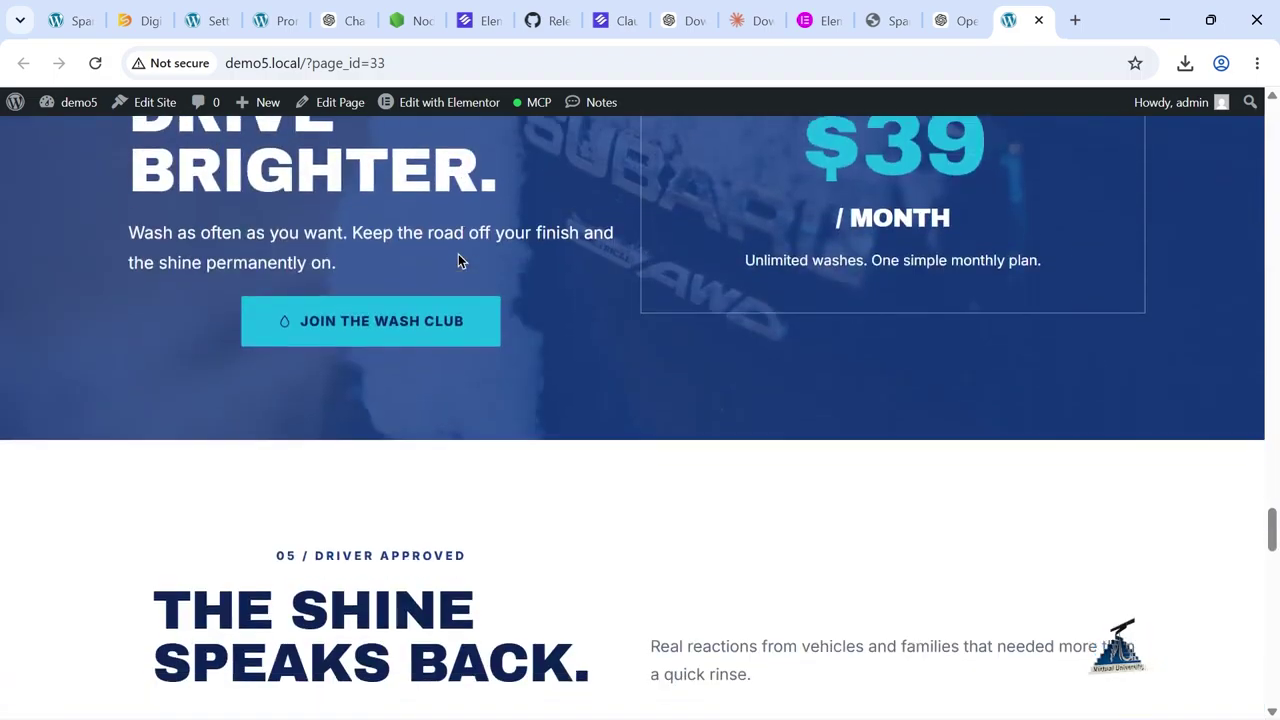
scroll(420, 316, "down", 15)
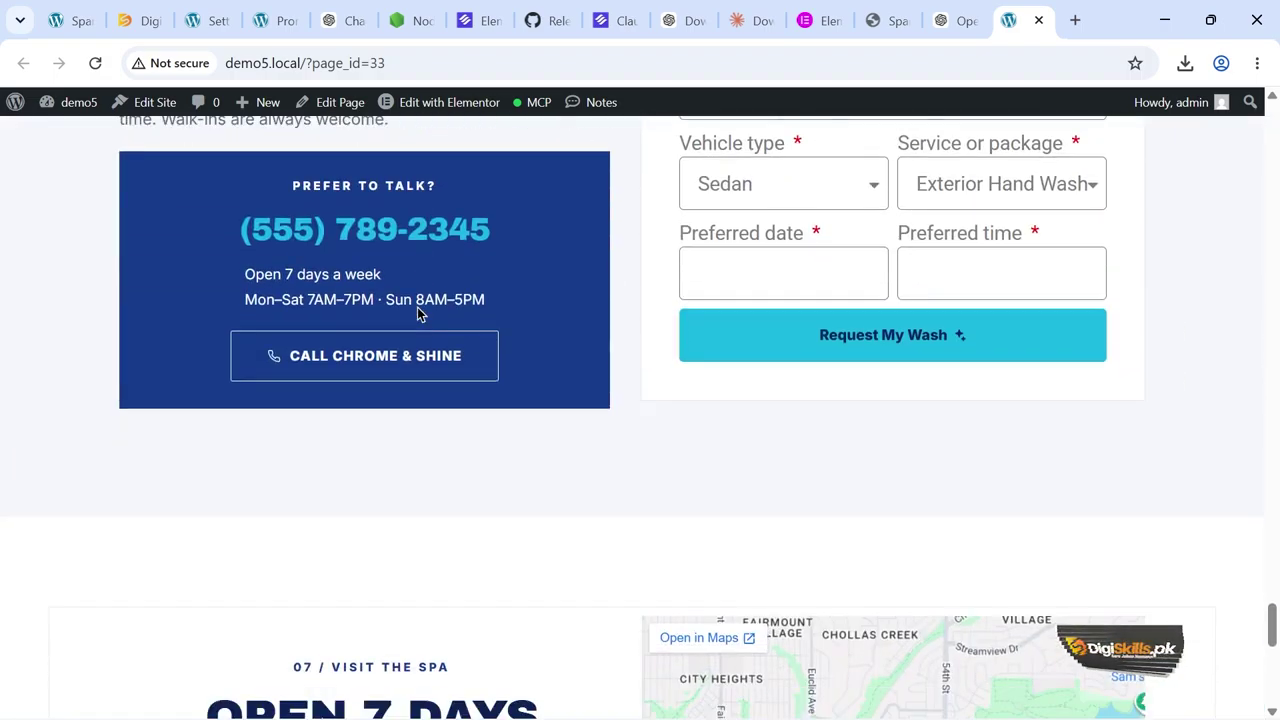
scroll(418, 308, "down", 3)
scroll(420, 306, "up", 4)
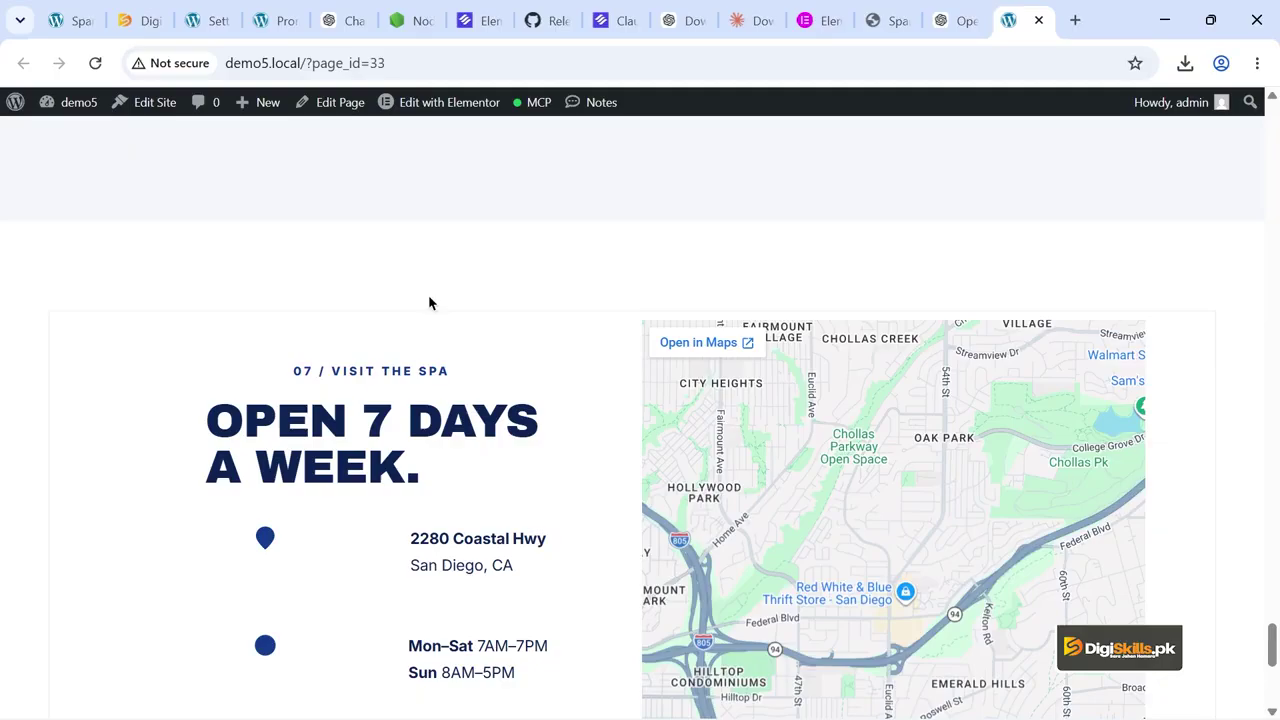
scroll(420, 305, "up", 5)
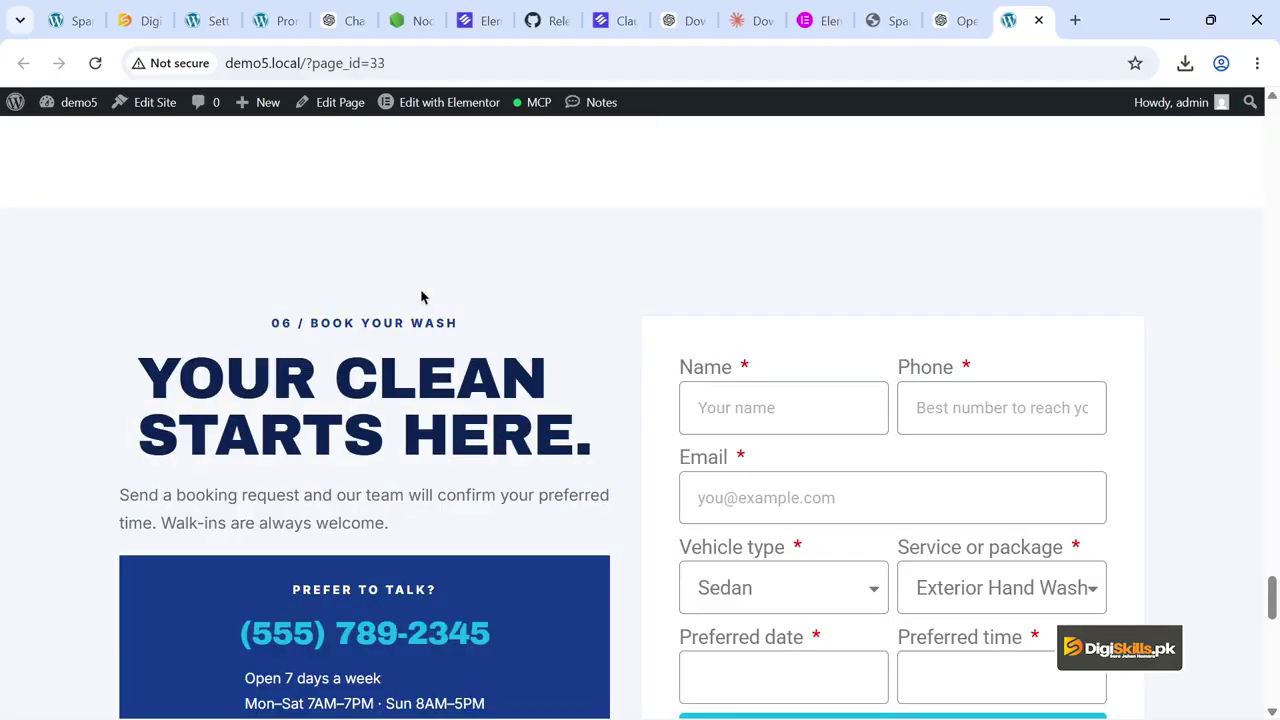
scroll(421, 296, "up", 8)
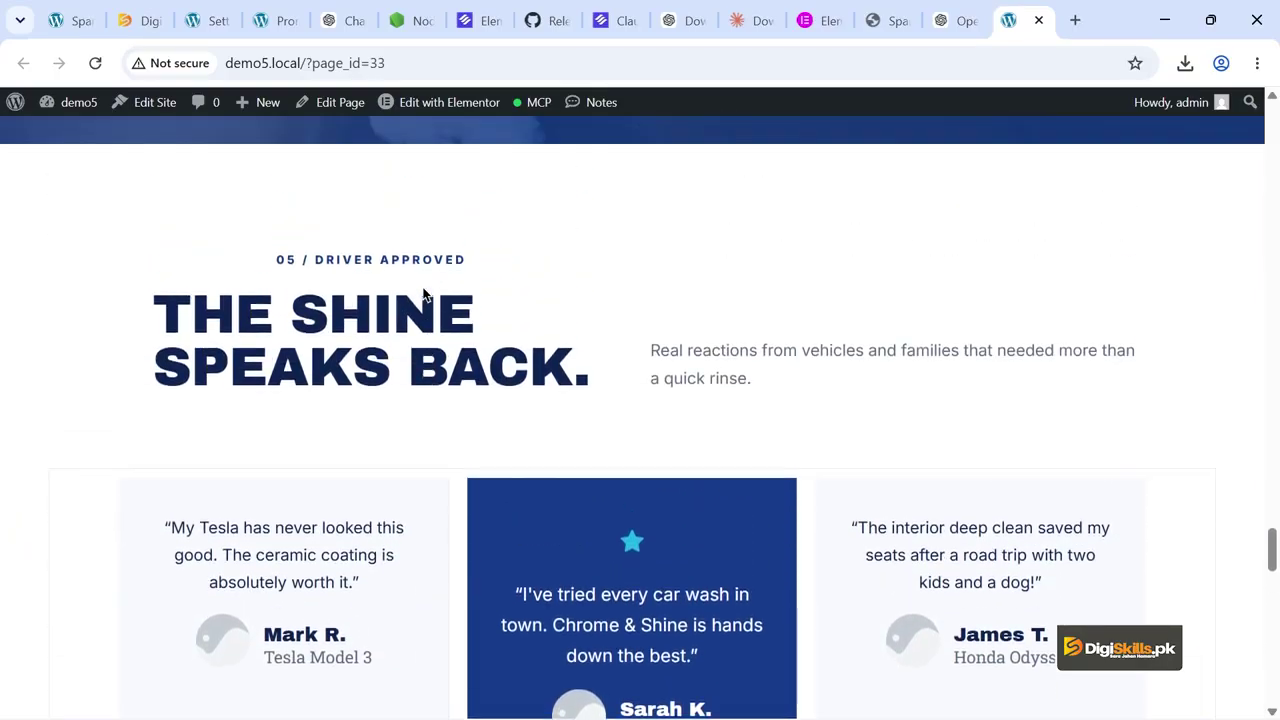
Step: Open the car wash landing page in the Elementor editor and select the SHINE hero heading
left_click(408, 103)
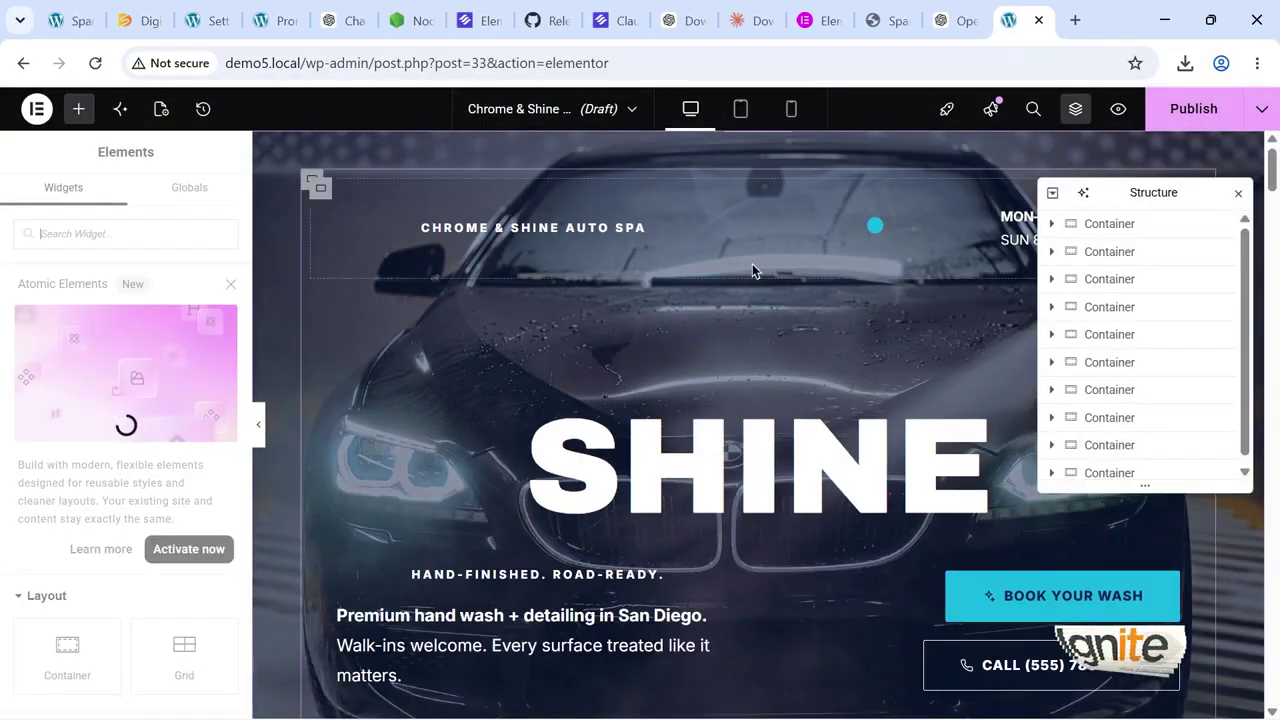
scroll(958, 502, "down", 1)
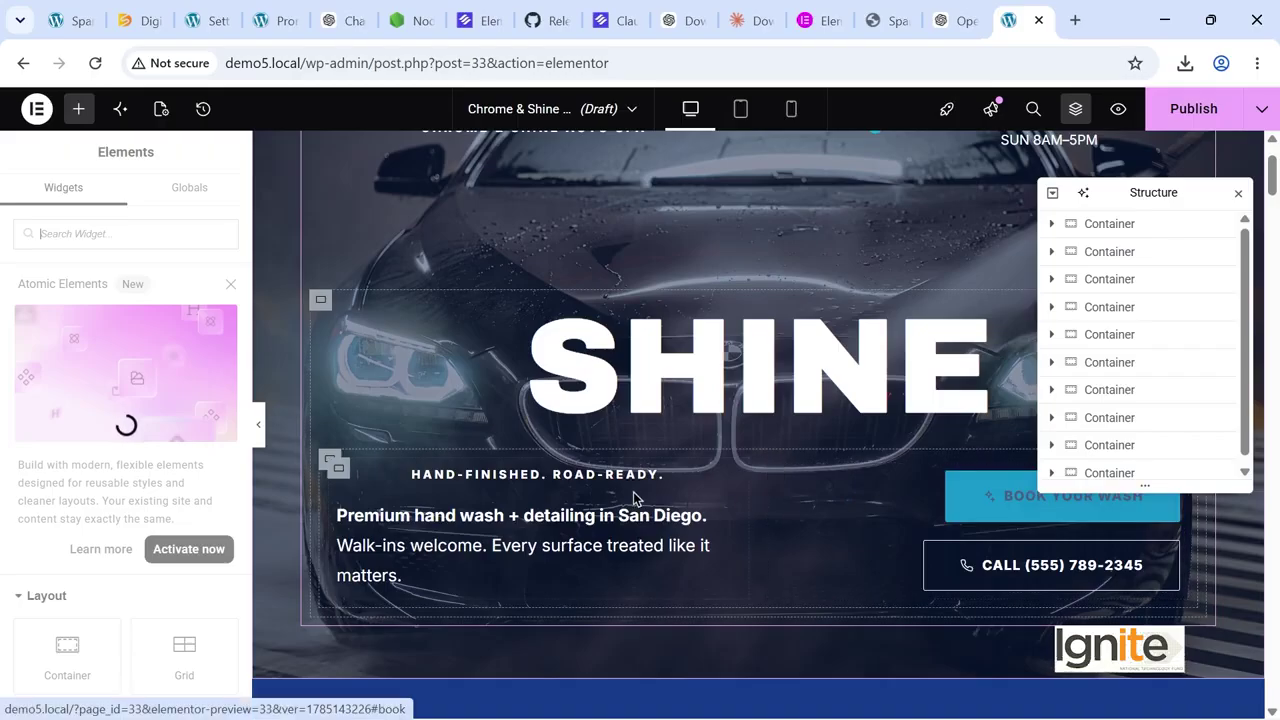
left_click(662, 380)
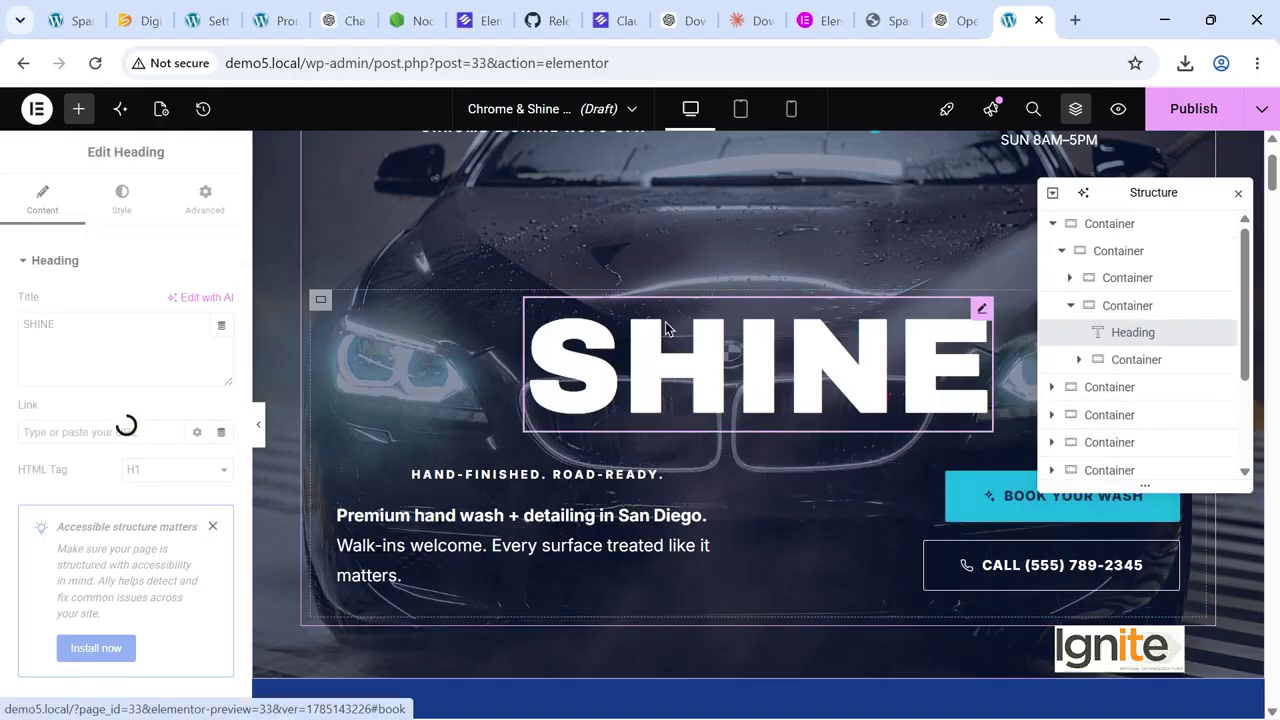
Step: Open the Premium Detail price table in the pricing section for editing
scroll(657, 281, "up", 2)
scroll(622, 268, "down", 10)
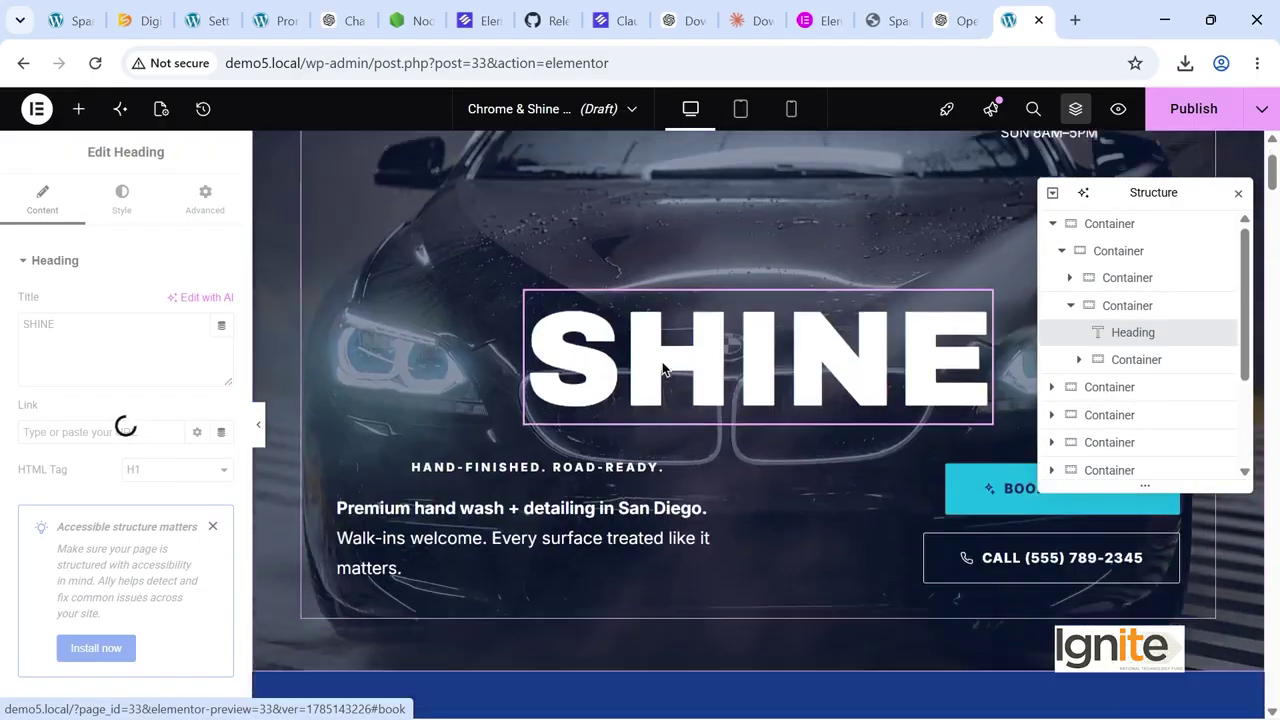
scroll(585, 345, "down", 10)
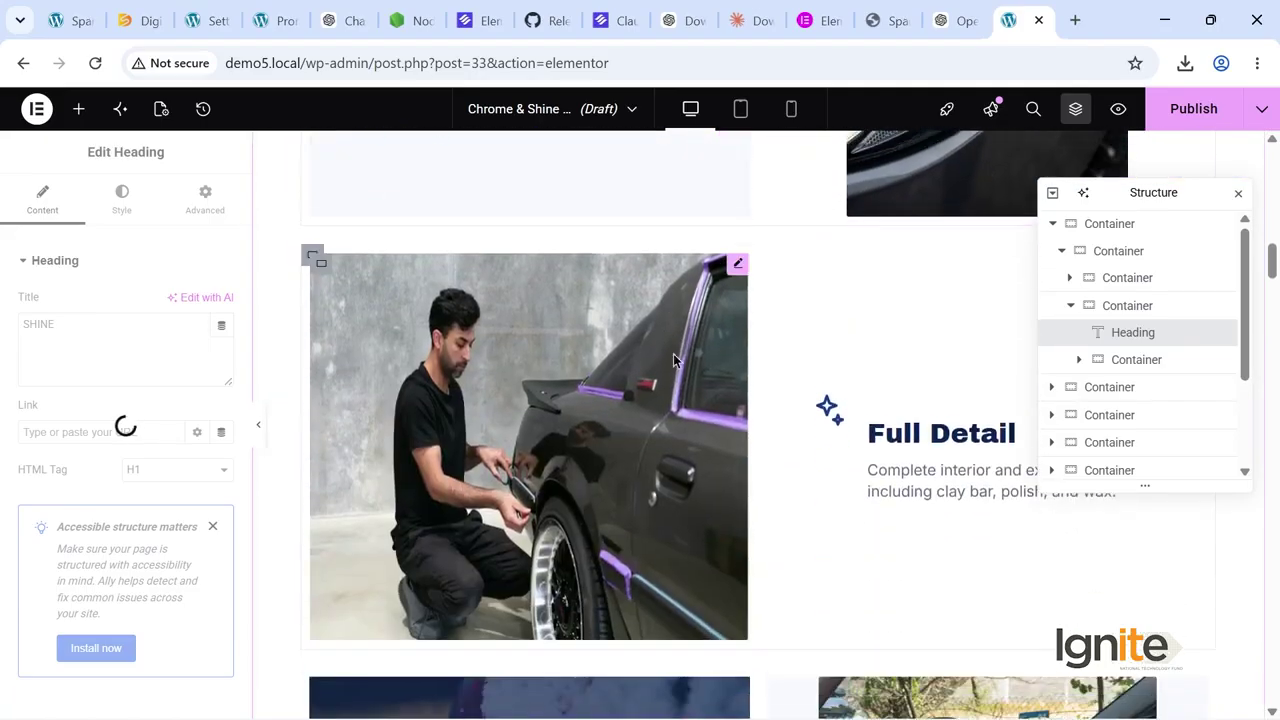
scroll(605, 318, "down", 7)
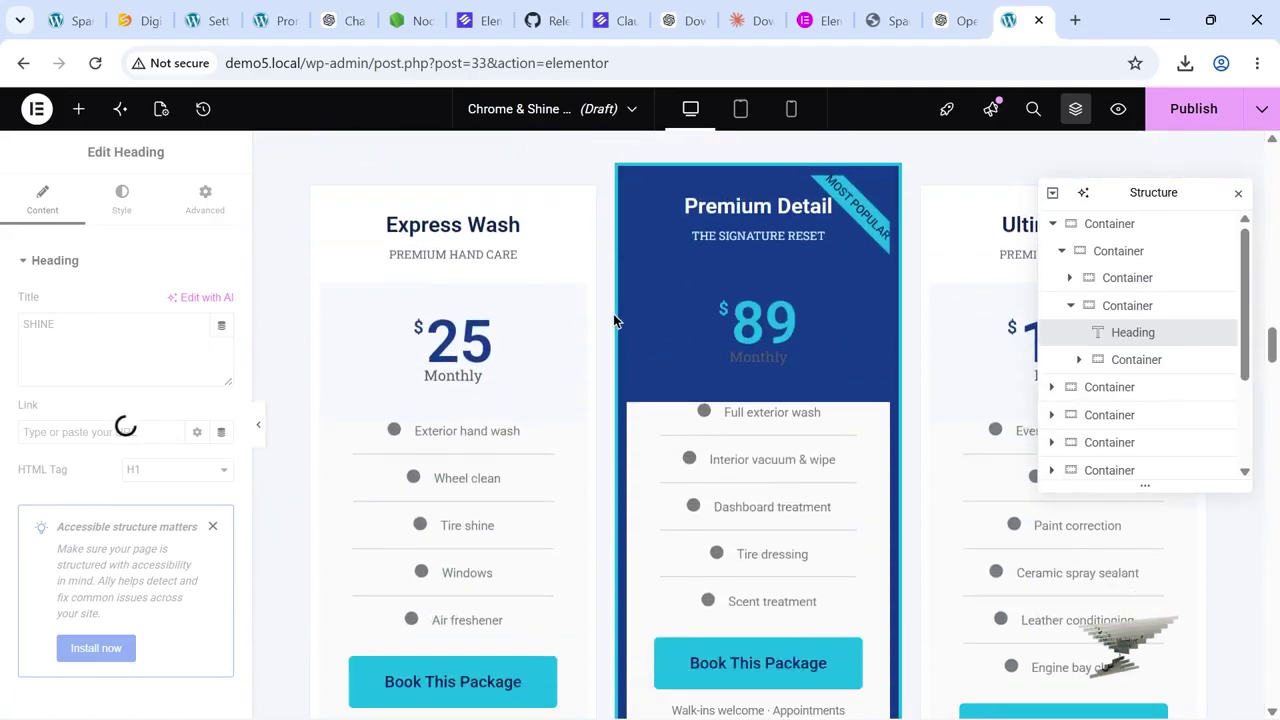
scroll(720, 296, "up", 1)
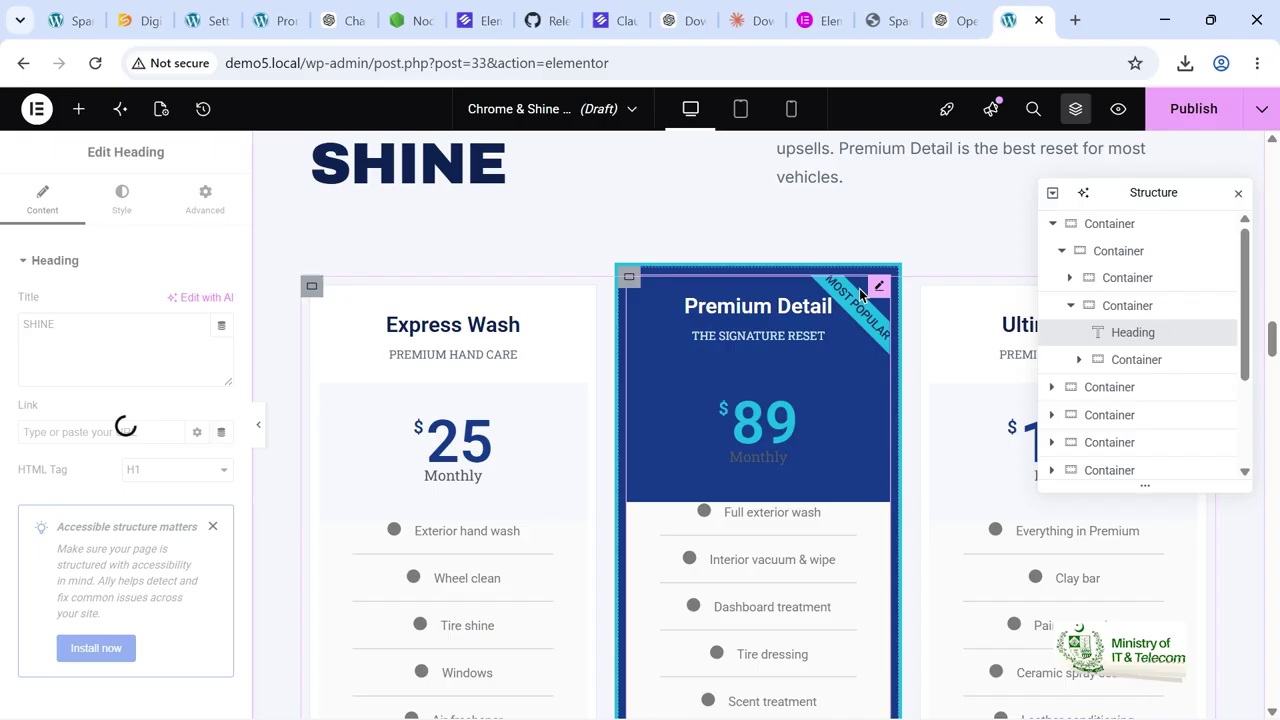
left_click(878, 289)
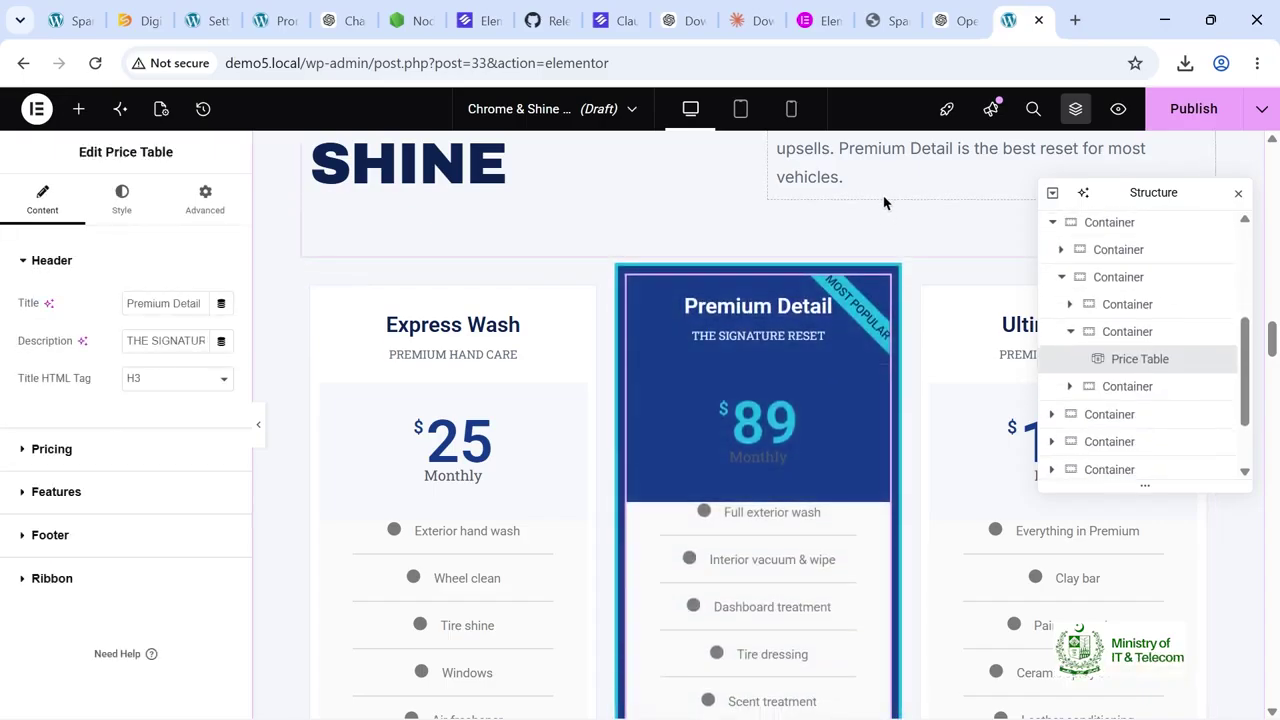
Step: Set the Tesla Model 3 testimonial's image to "Professional paint correction" from the media library
scroll(669, 392, "down", 7)
scroll(653, 380, "down", 9)
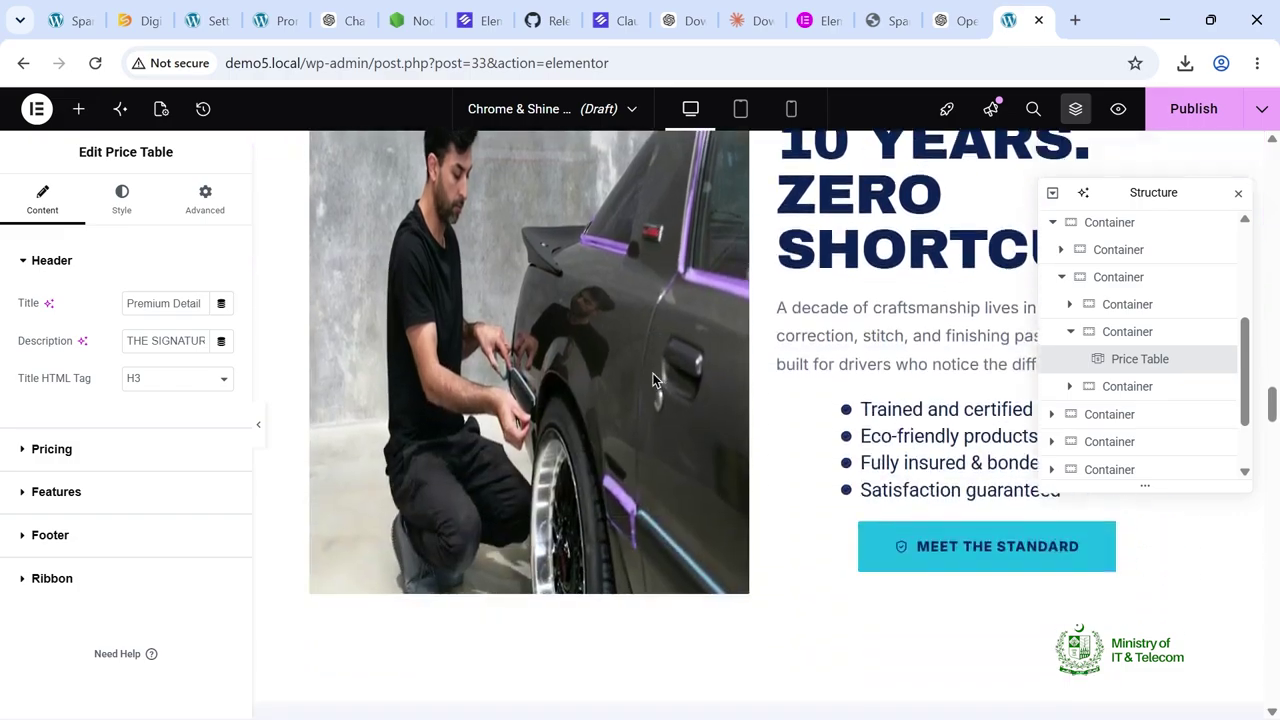
scroll(653, 380, "down", 10)
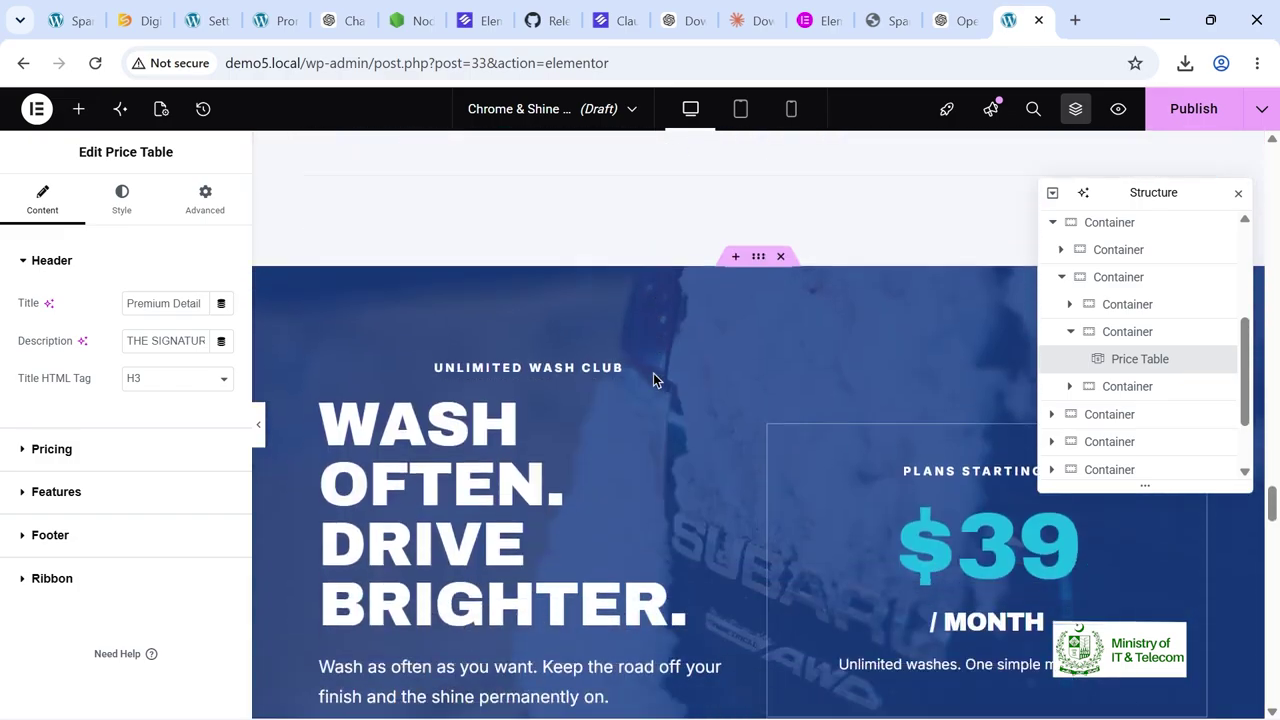
scroll(653, 378, "down", 8)
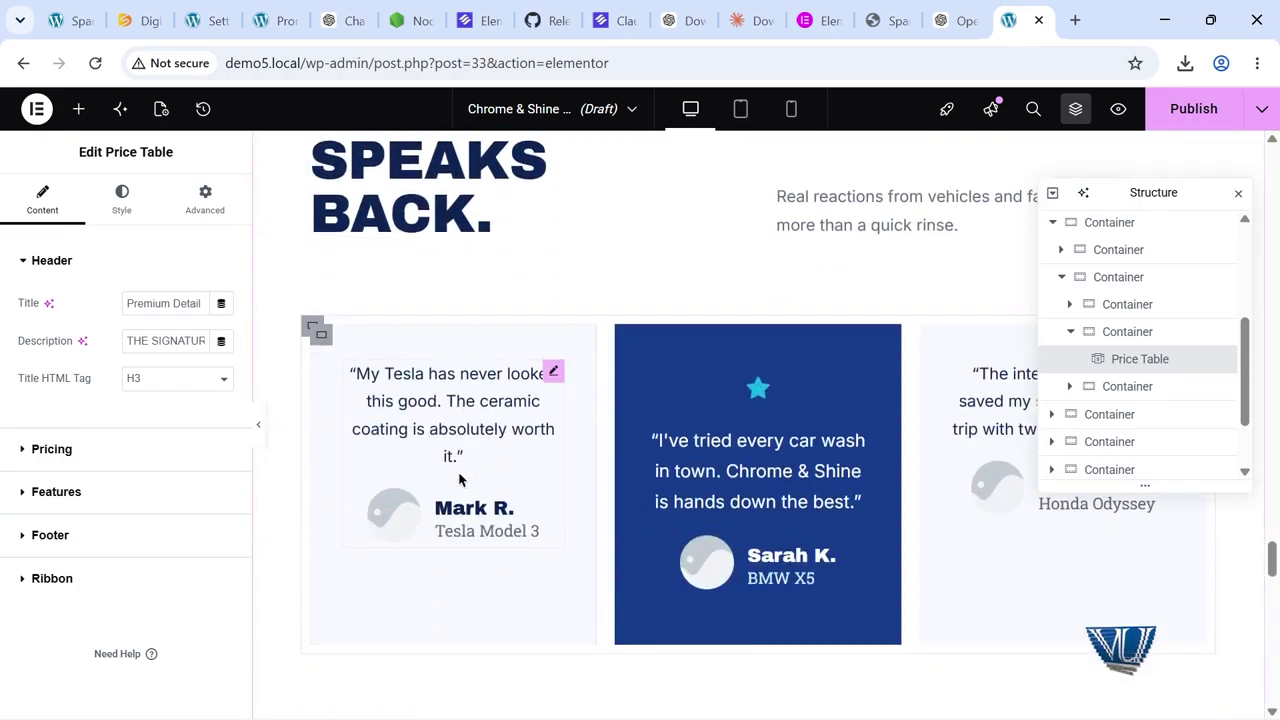
left_click(460, 480)
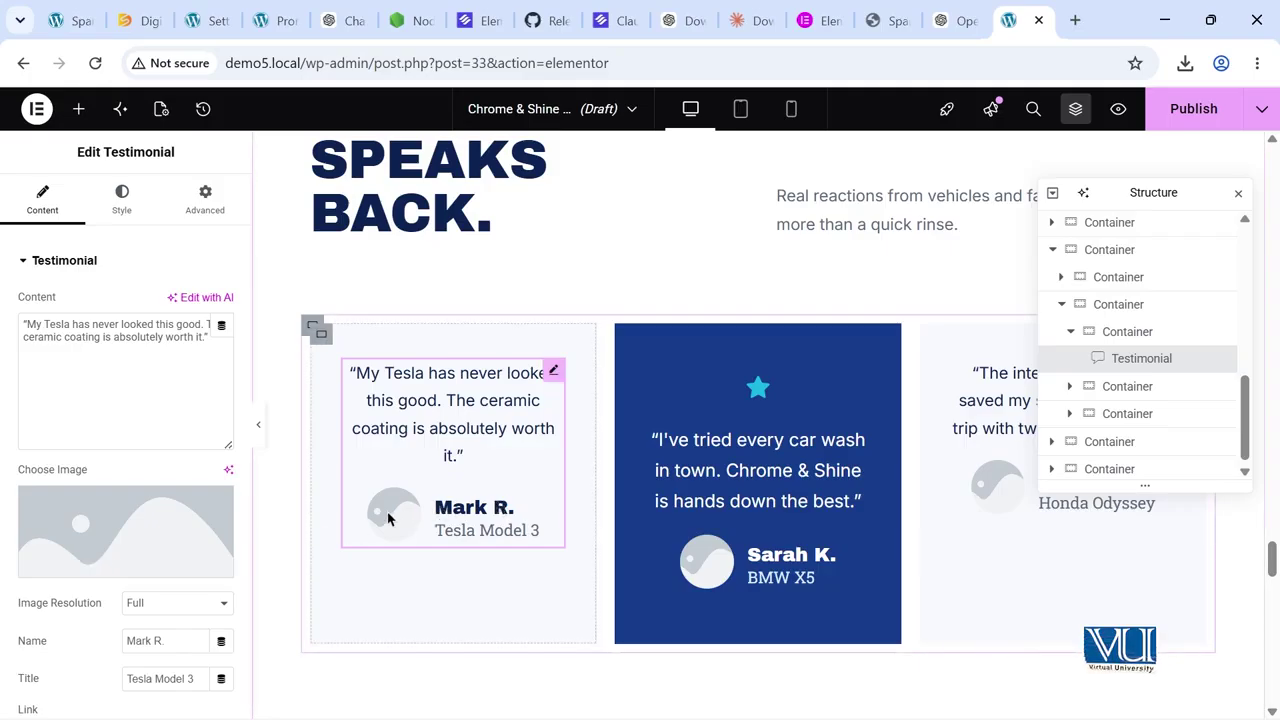
left_click(124, 569)
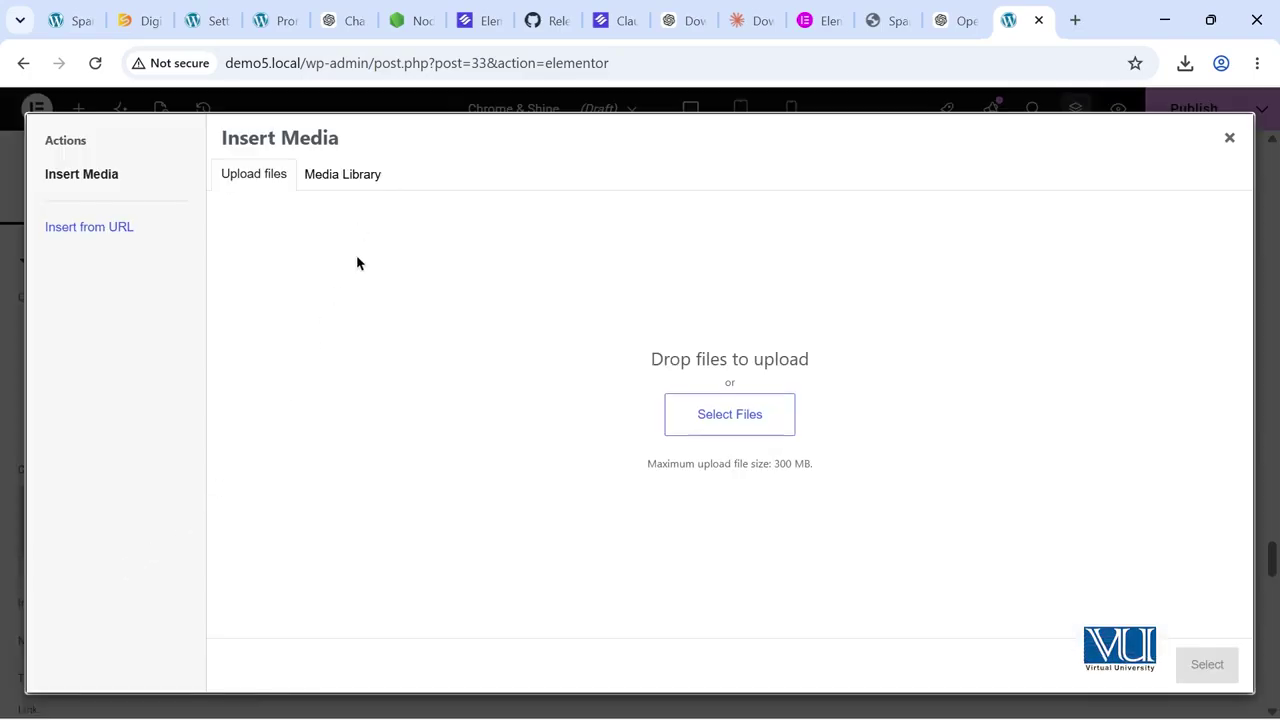
left_click(345, 176)
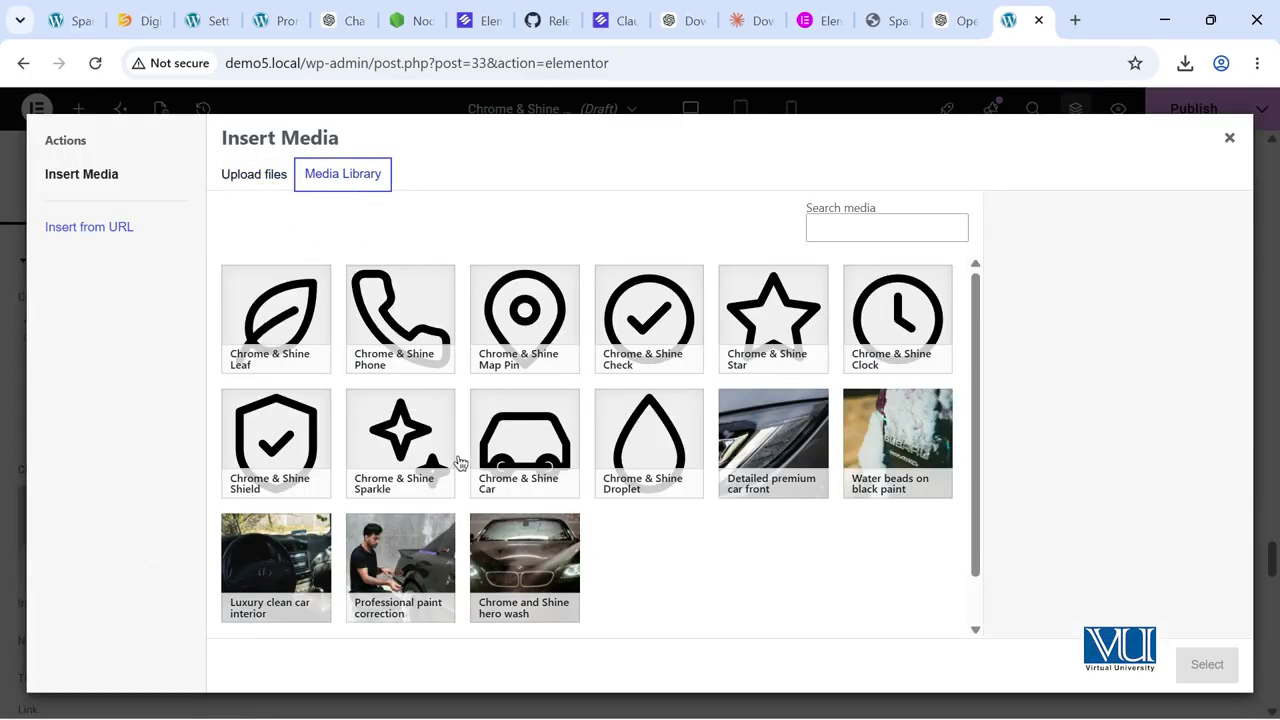
left_click(398, 555)
left_click(1205, 664)
Step: Publish the landing page and check its layout in the mobile responsive view
scroll(781, 444, "down", 4)
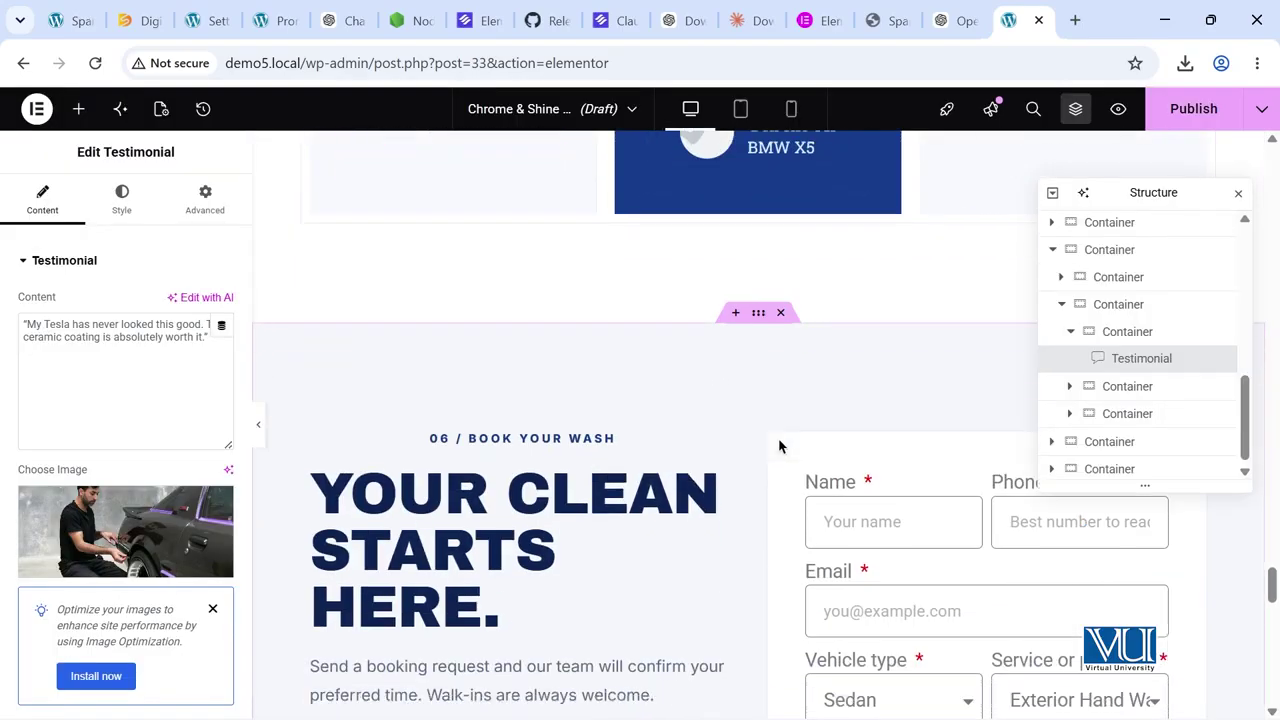
key("ctrl+shift+m")
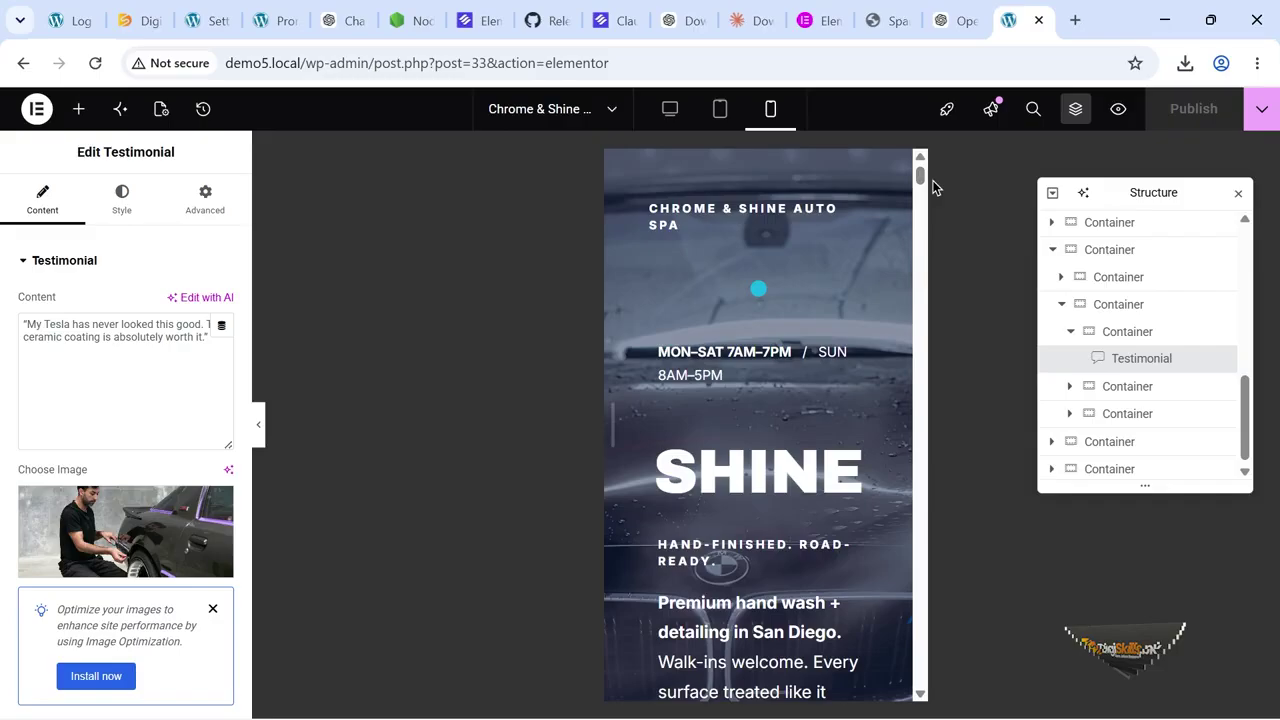
left_click_drag(921, 178, 920, 509)
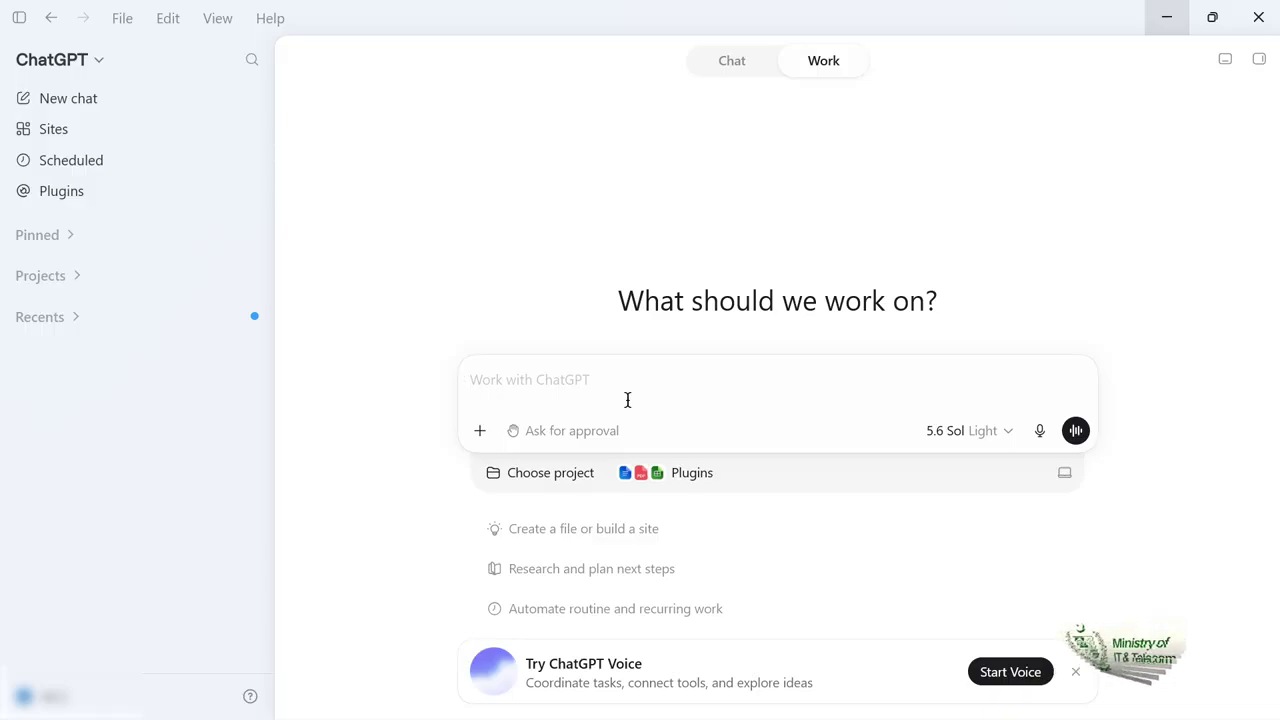
type("http://demo.local/")
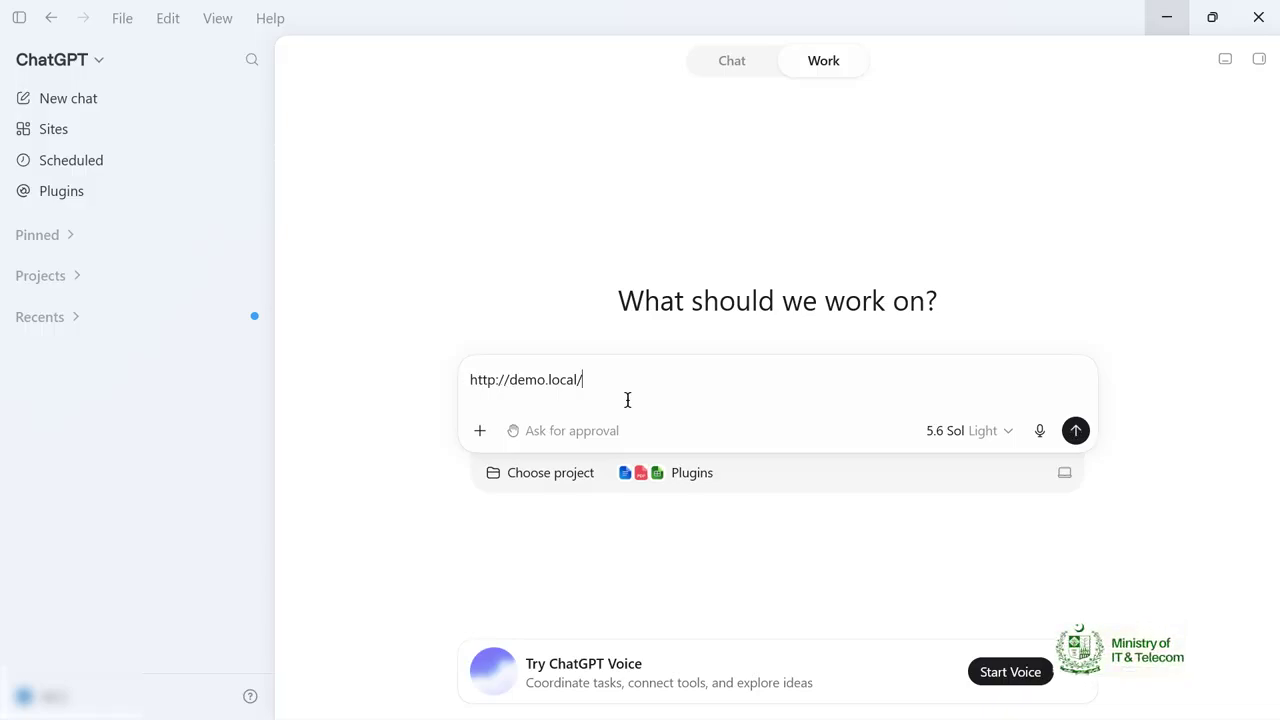
key("ctrl+a")
key("BackSpace")
type("Please check WordPress MCP for this websit")
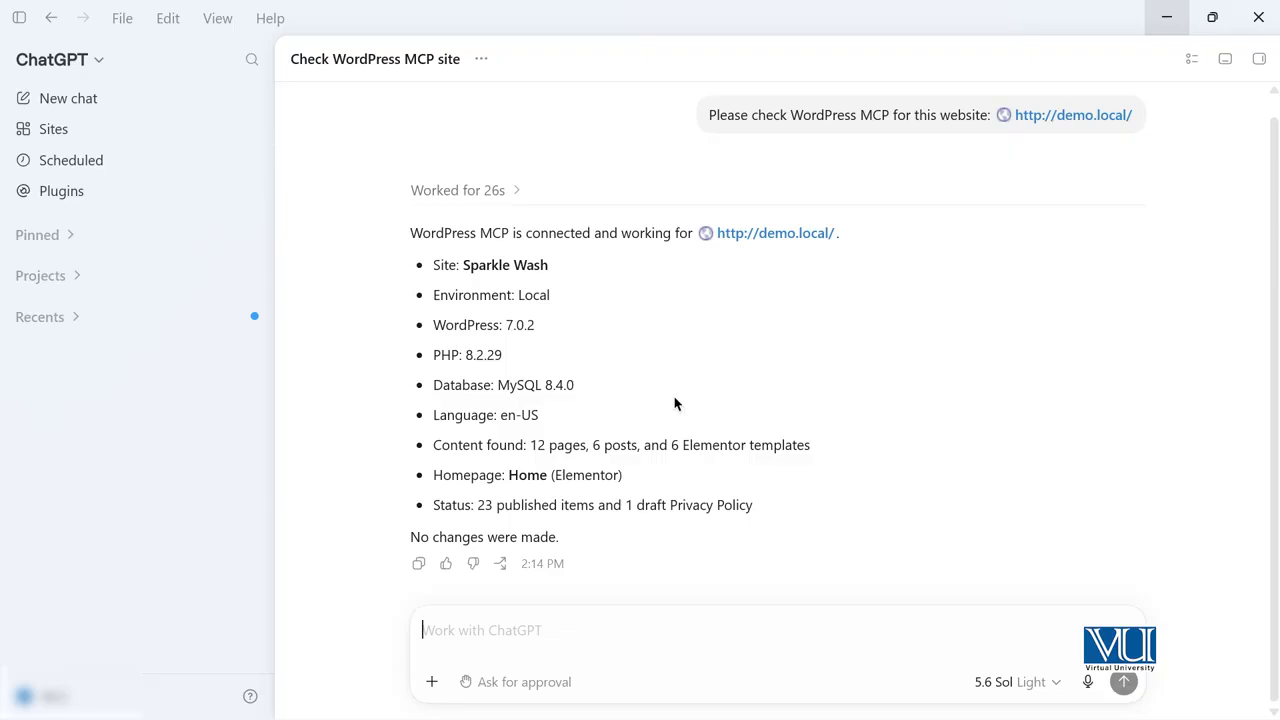
Step: Ask ChatGPT to list the site's global fonts and color elements, if available, and read through the response
type("Please list down our global fonts and color elements, if available.")
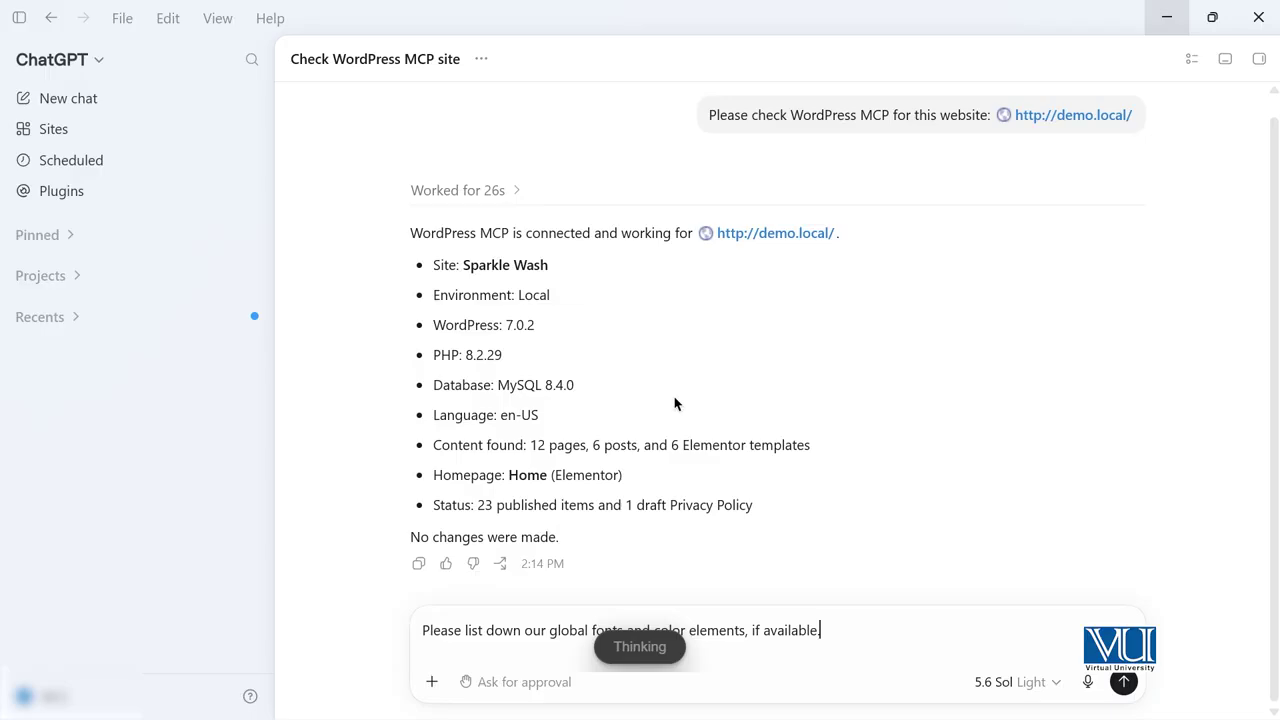
key("Return")
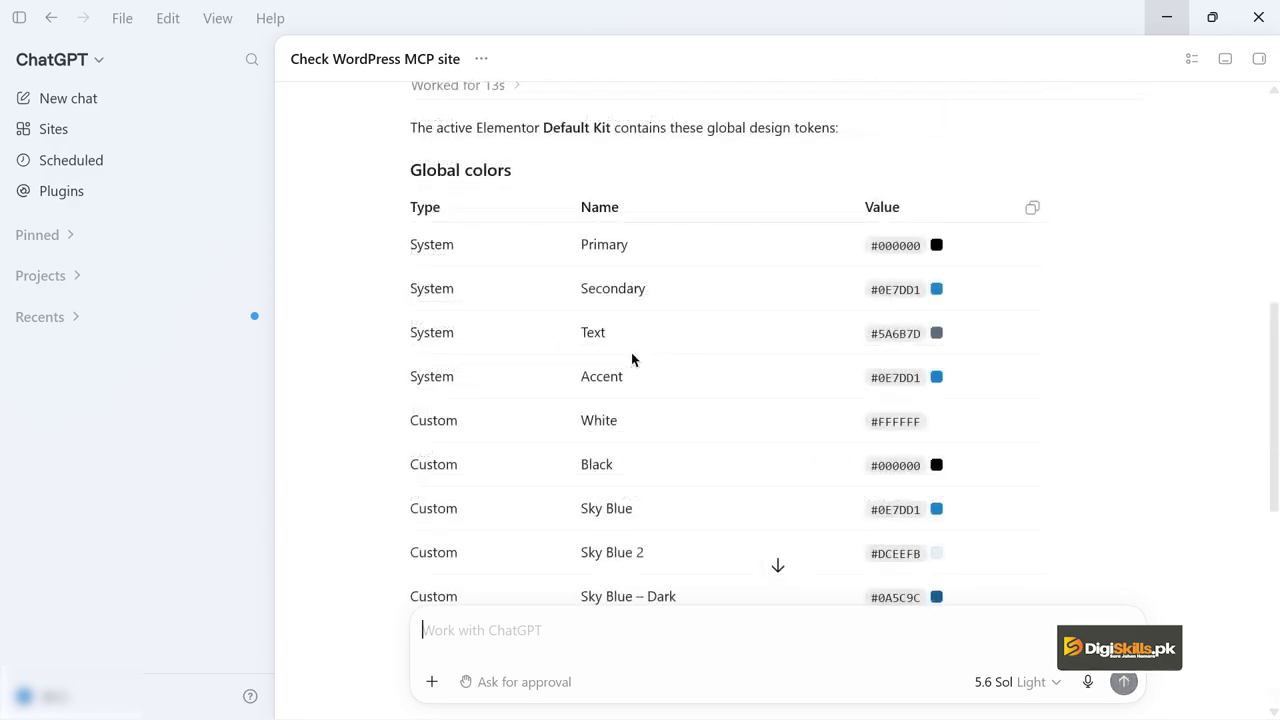
scroll(631, 352, "down", 6)
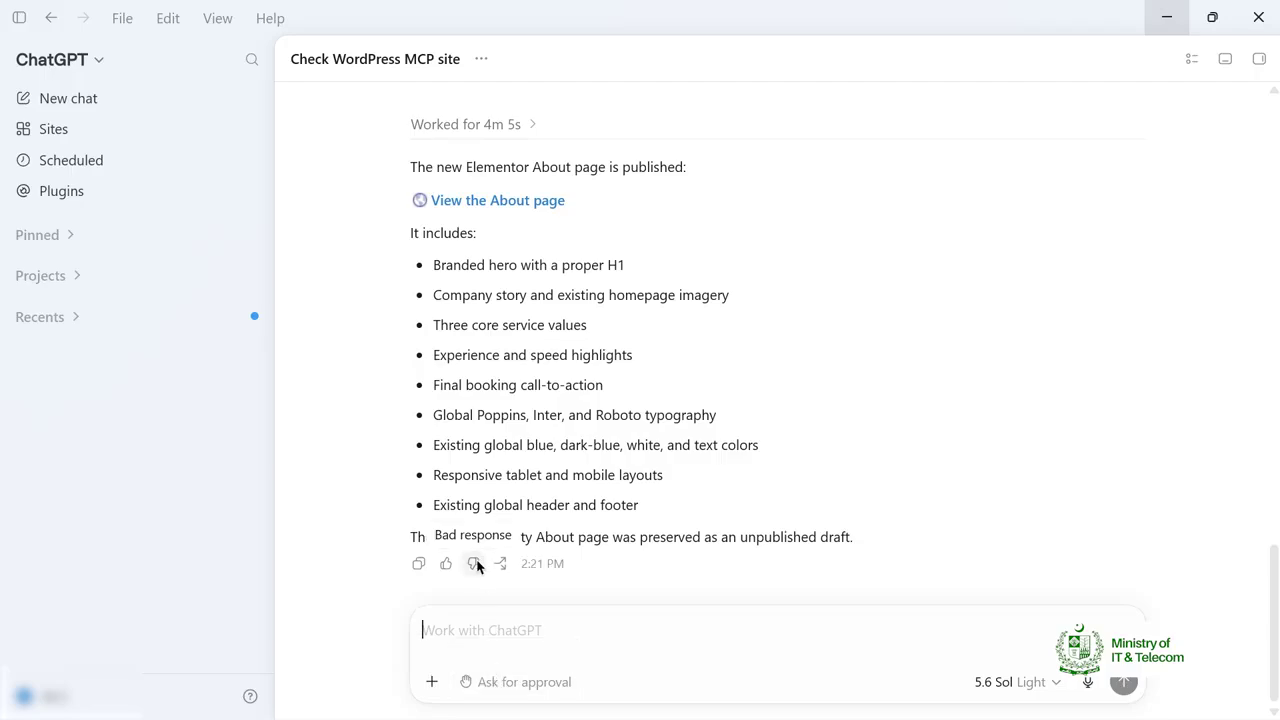
Step: Switch to the Sparkle Wash site in the browser and view its homepage and the new About page
left_click(500, 201)
left_click(851, 160)
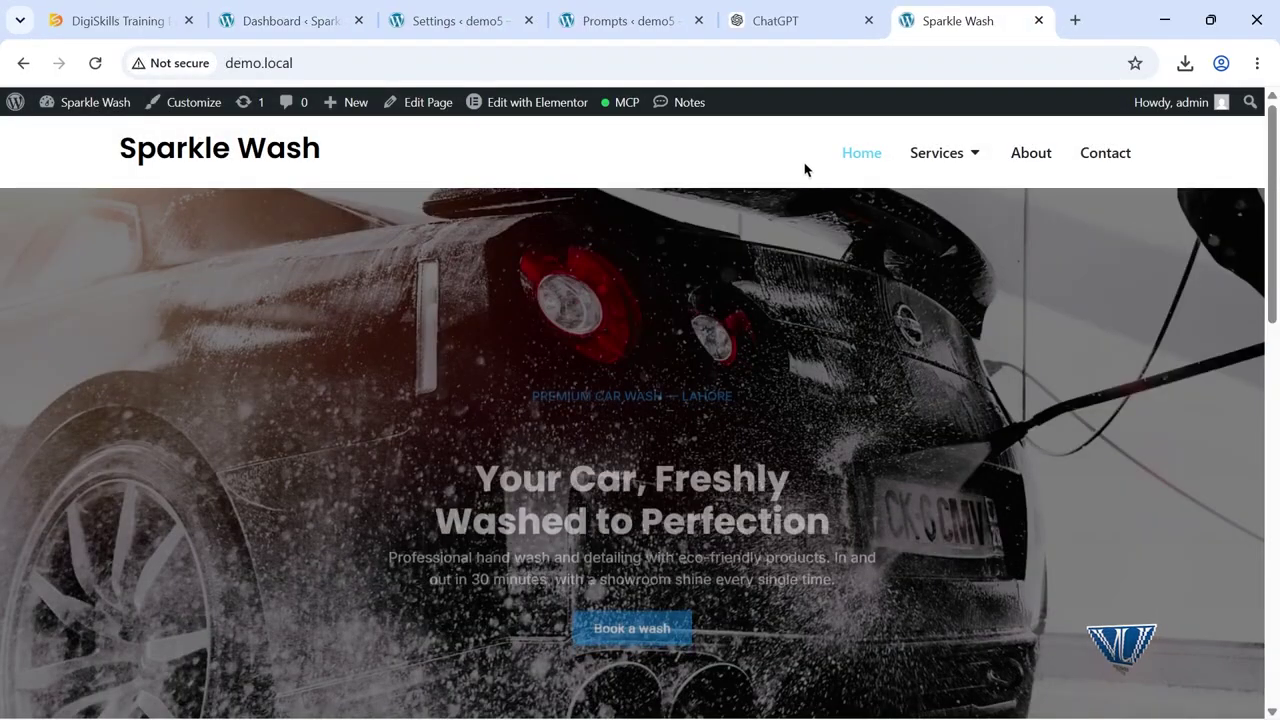
left_click_drag(1273, 171, 1265, 326)
left_click(1033, 157)
left_click_drag(1260, 253, 1258, 122)
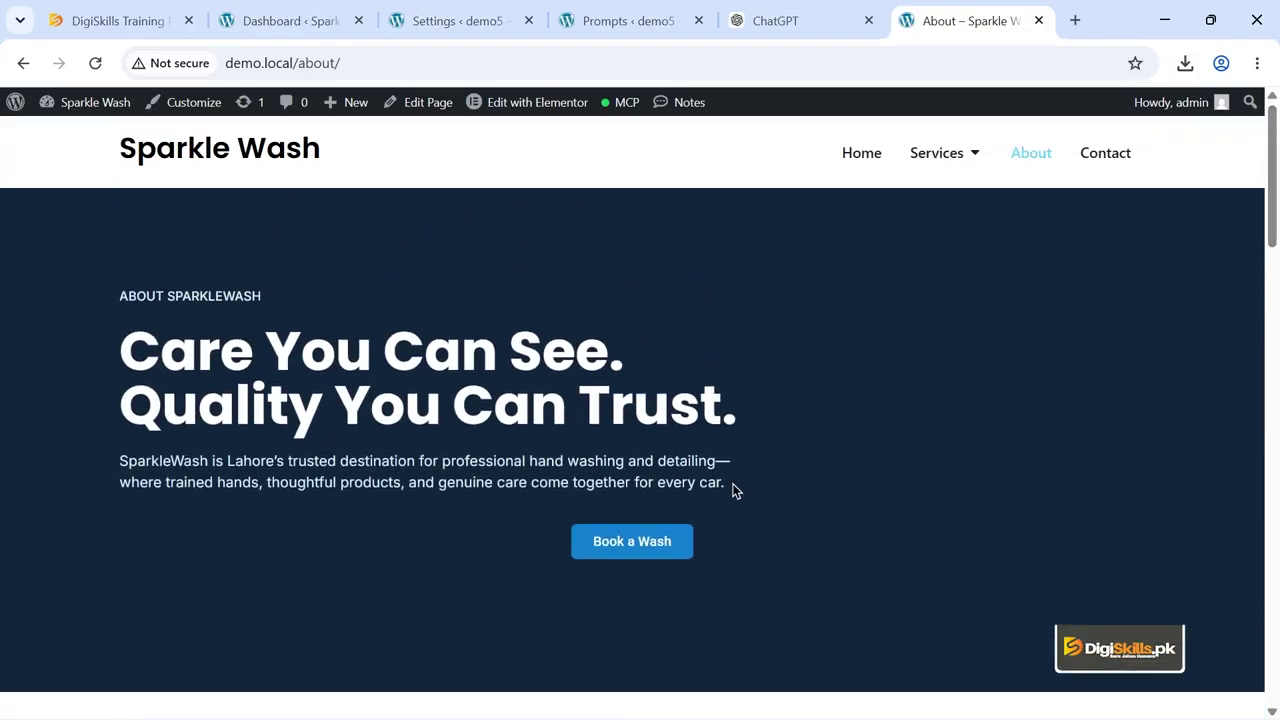
Step: Open the About page in the Elementor editor, left-align the hero's Book a Wash button and publish the change
mouse_move(508, 103)
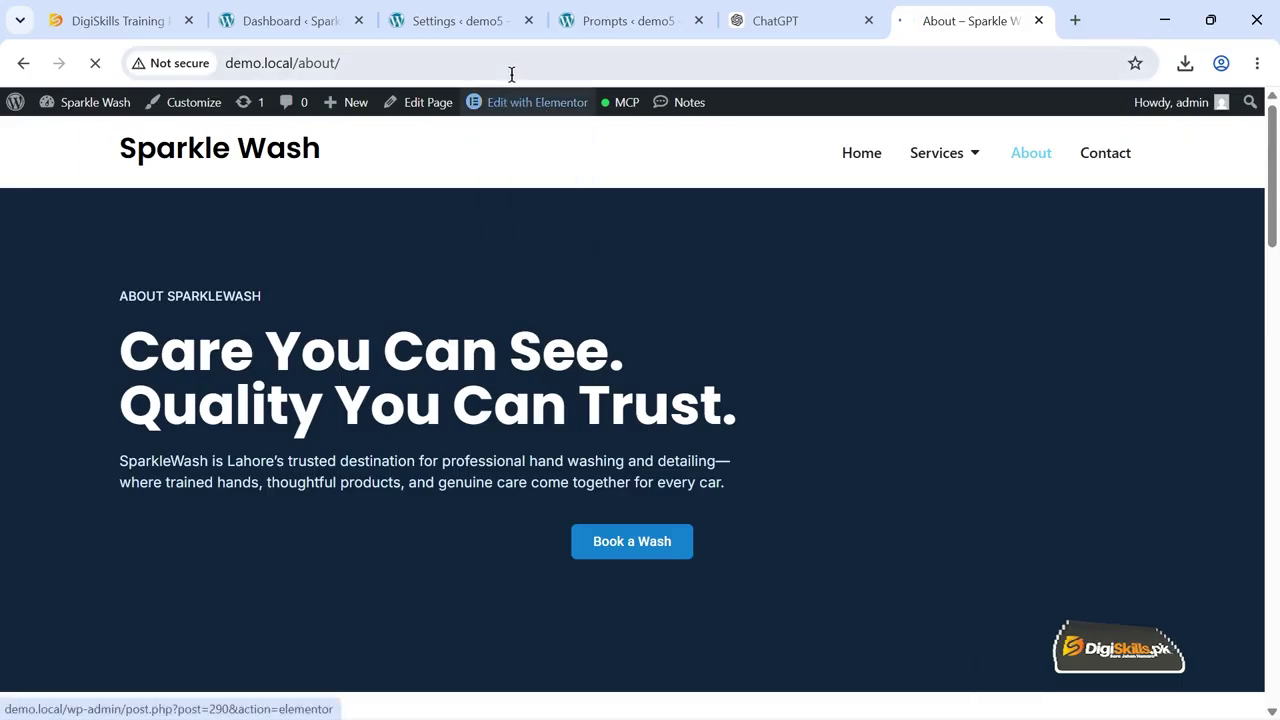
left_click(565, 535)
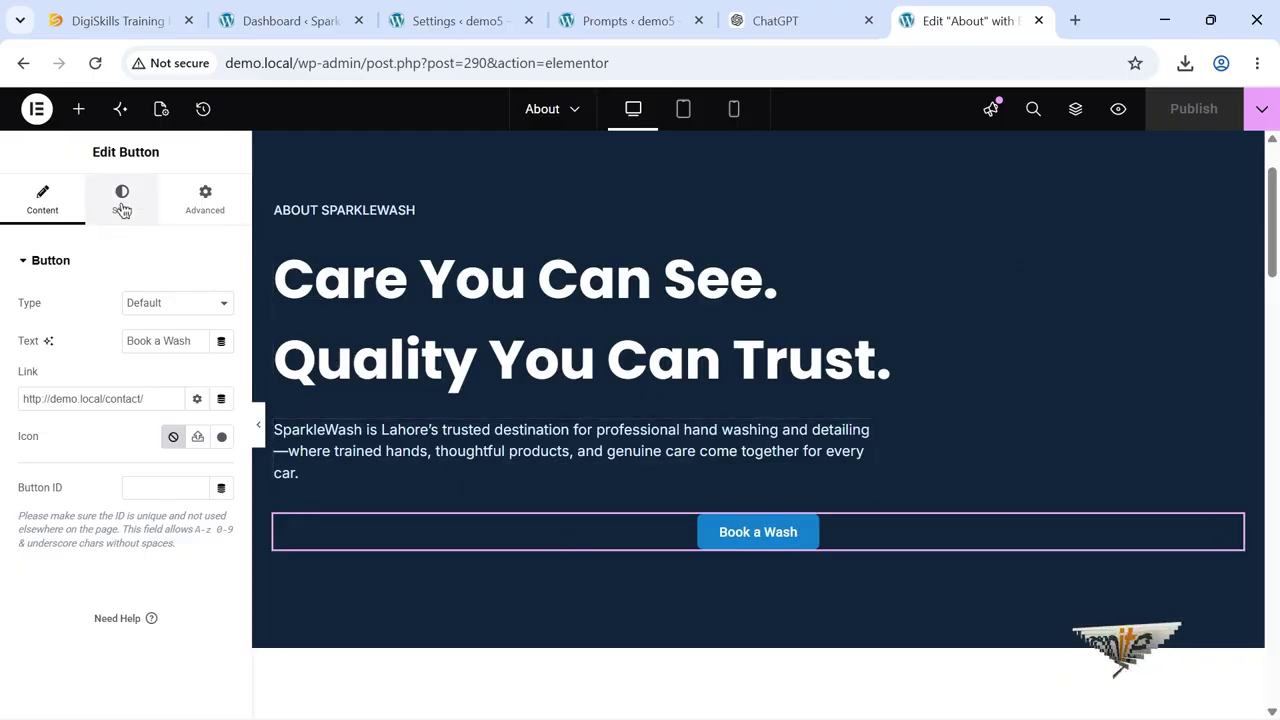
left_click(122, 200)
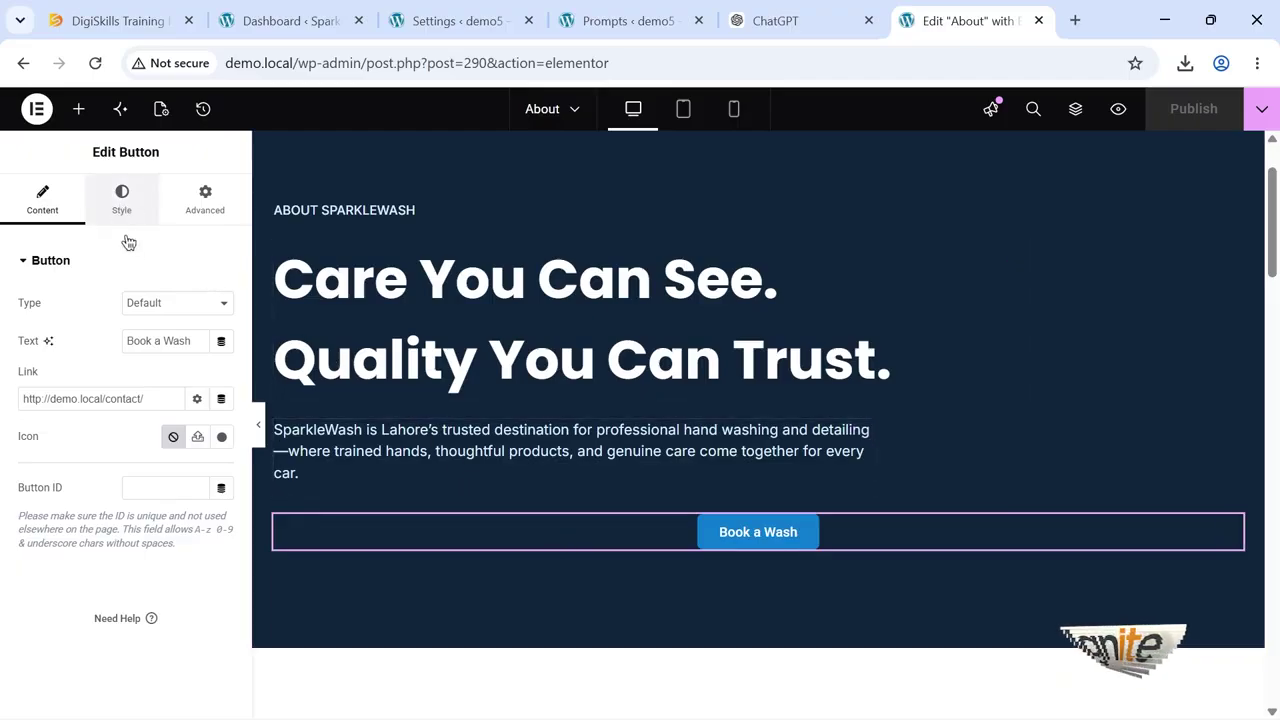
left_click(146, 304)
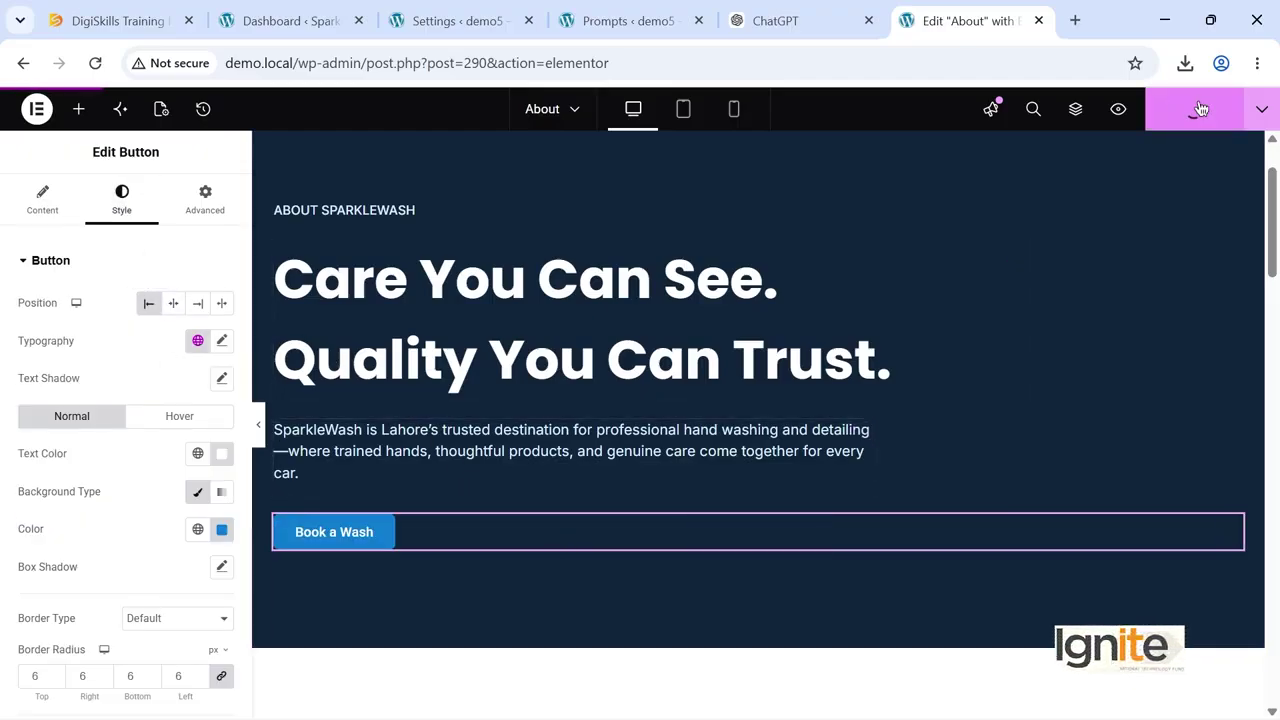
Step: Look through the About page's remaining sections in the editor and on the live page
scroll(855, 450, "down", 10)
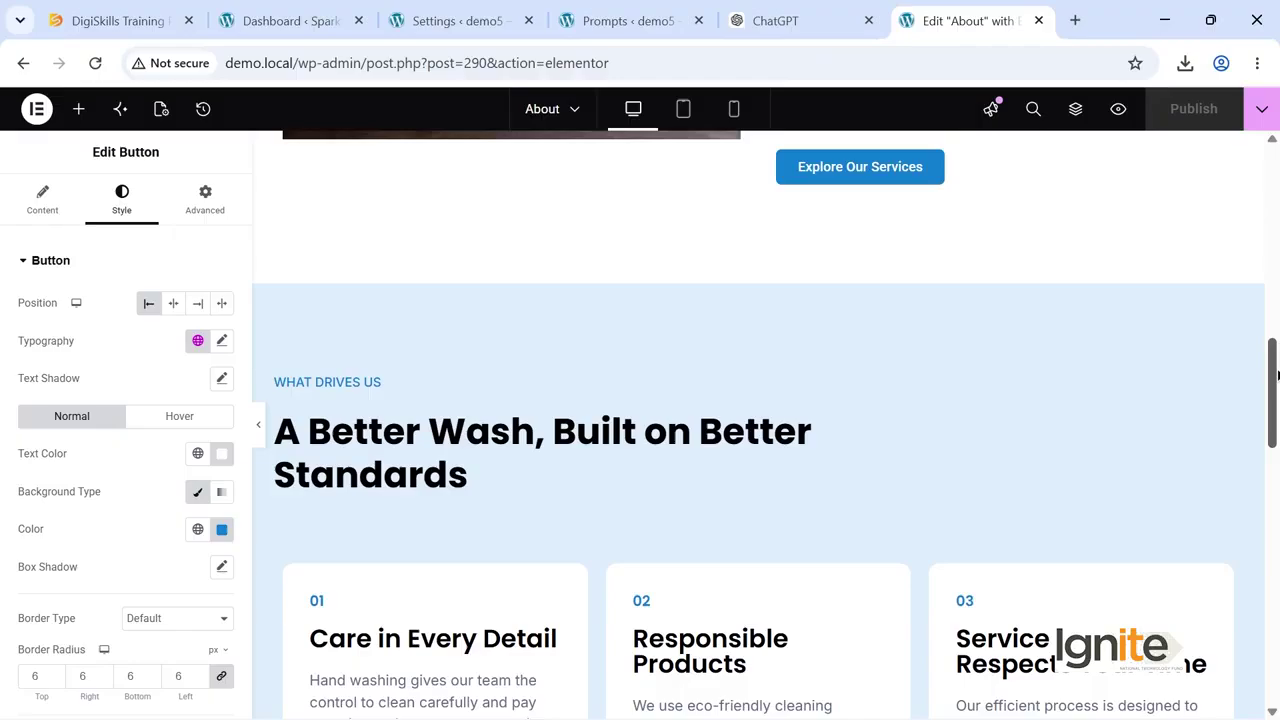
scroll(855, 450, "up", 4)
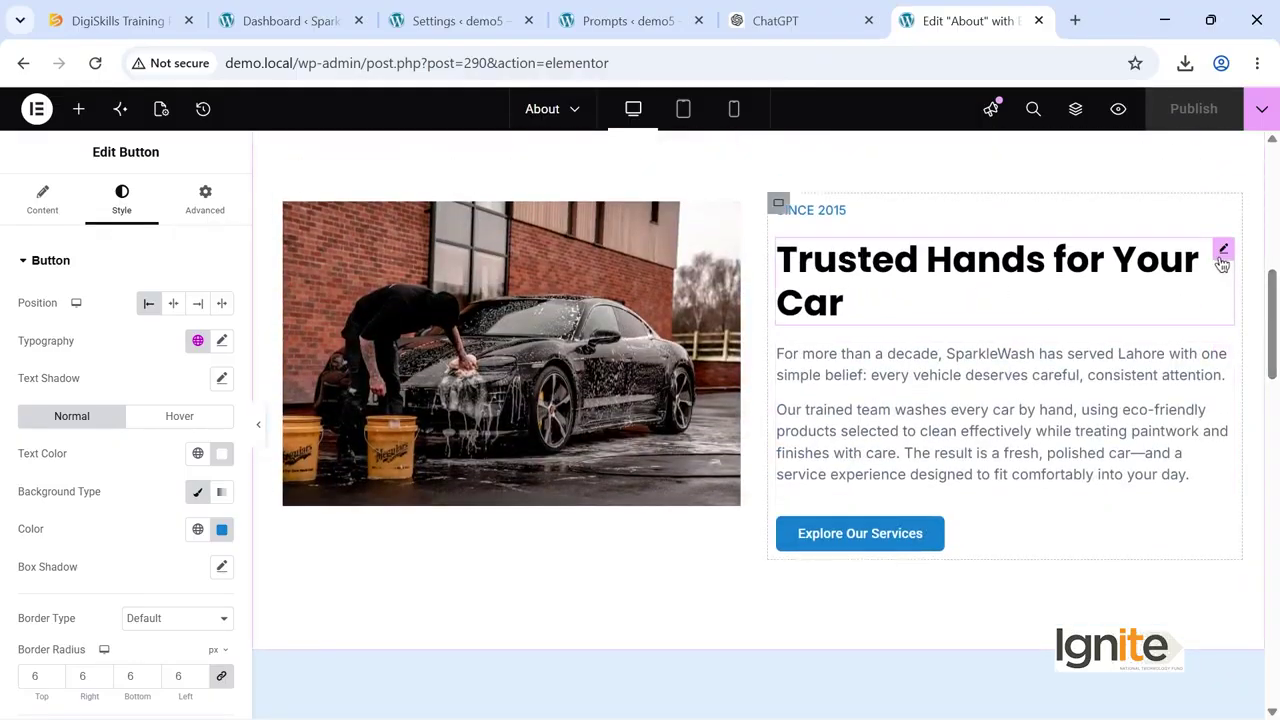
left_click_drag(1273, 312, 1276, 572)
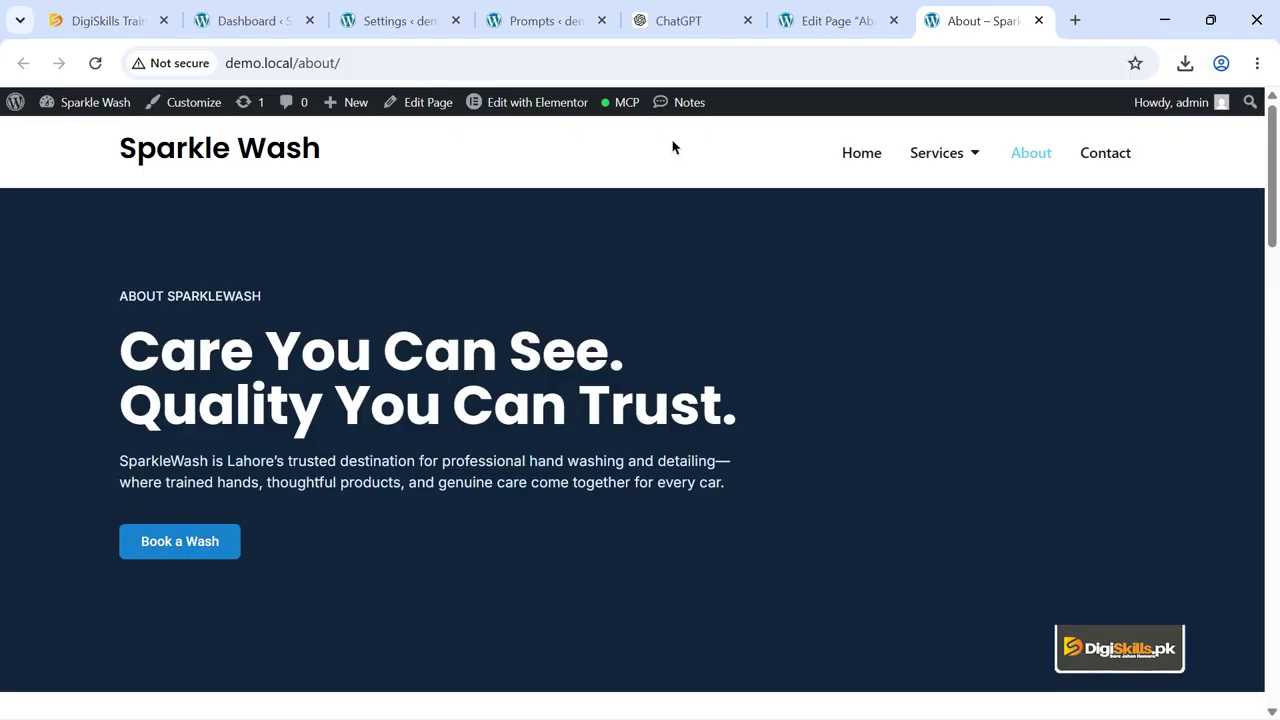
scroll(672, 297, "down", 4)
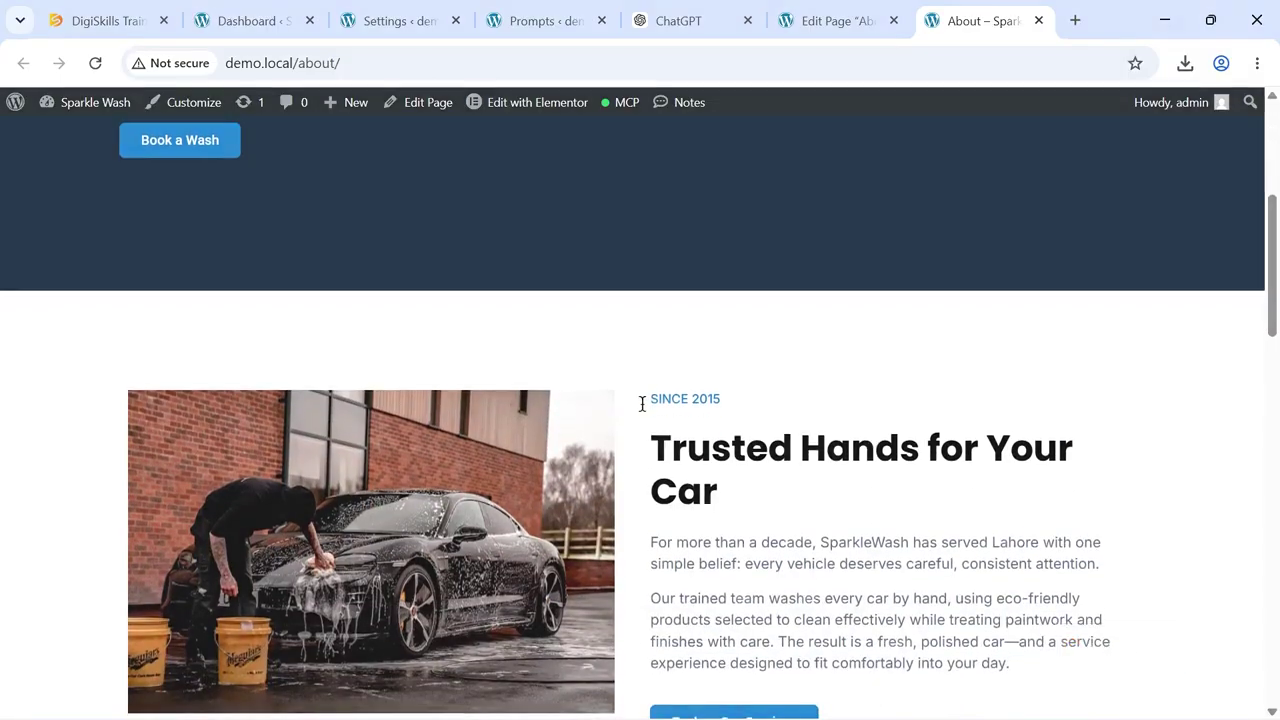